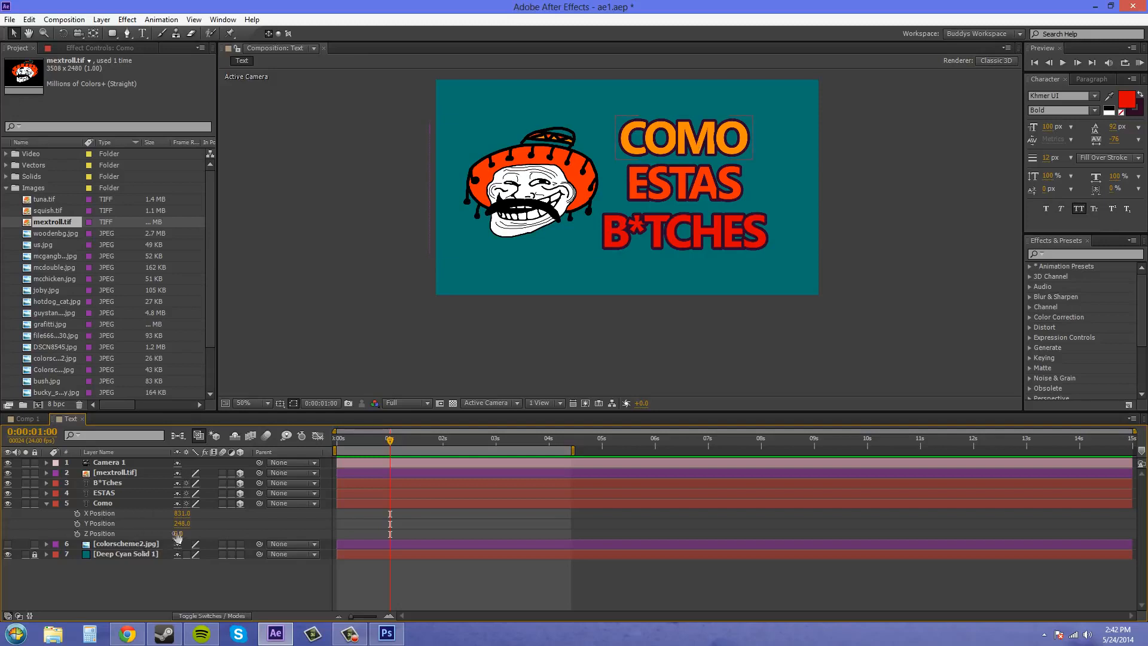
Step: Keyframe the Como layer's Z Position at 0:00:01:00, and add a keyframe of 50 three frames earlier at 0:00:00:21
{"action": "left_click", "coordinate": [77, 534]}
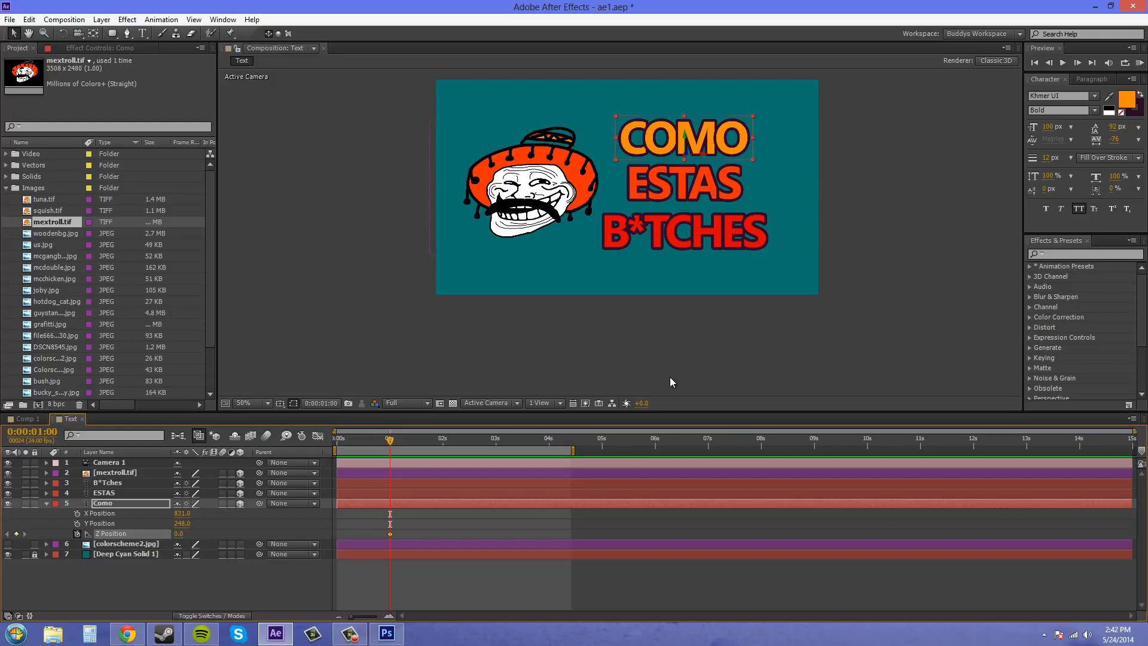
{"action": "key", "text": "Page_Up"}
{"action": "key", "text": "Page_Up"}
{"action": "key", "text": "Page_Up"}
{"action": "left_click", "coordinate": [178, 534]}
{"action": "type", "text": "50"}
{"action": "key", "text": "Return"}
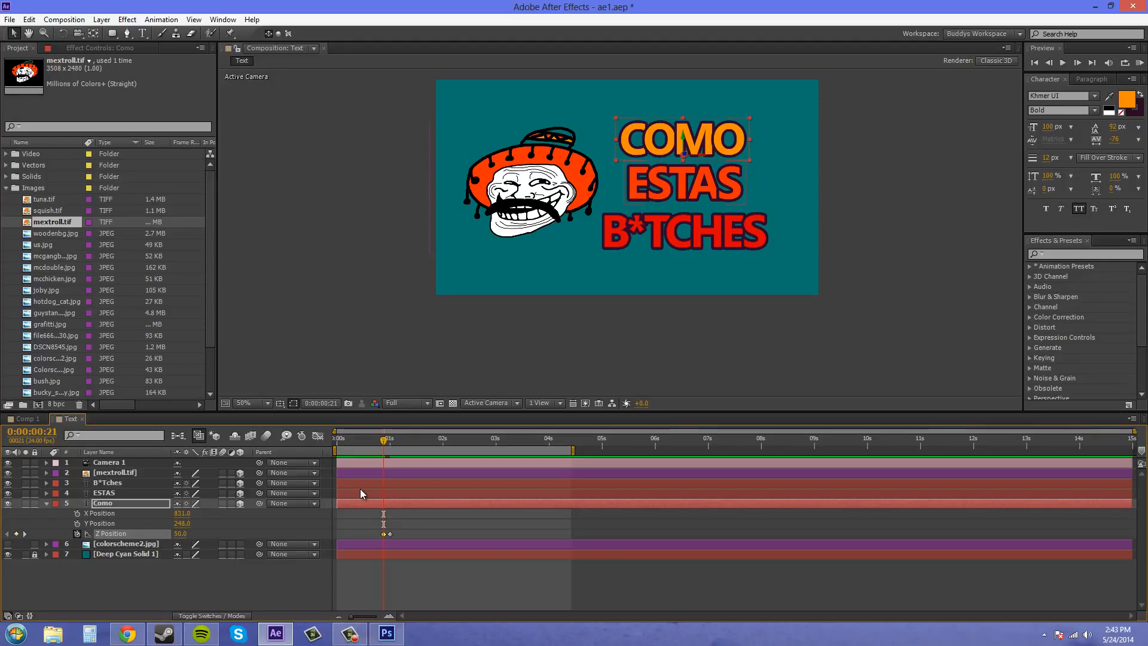
Step: Add a Z Position keyframe of -50 to the Como layer at 0:00:00:18
{"action": "key", "text": "Page_Up"}
{"action": "key", "text": "Page_Up"}
{"action": "key", "text": "Page_Up"}
{"action": "left_click", "coordinate": [180, 533]}
{"action": "type", "text": "-50"}
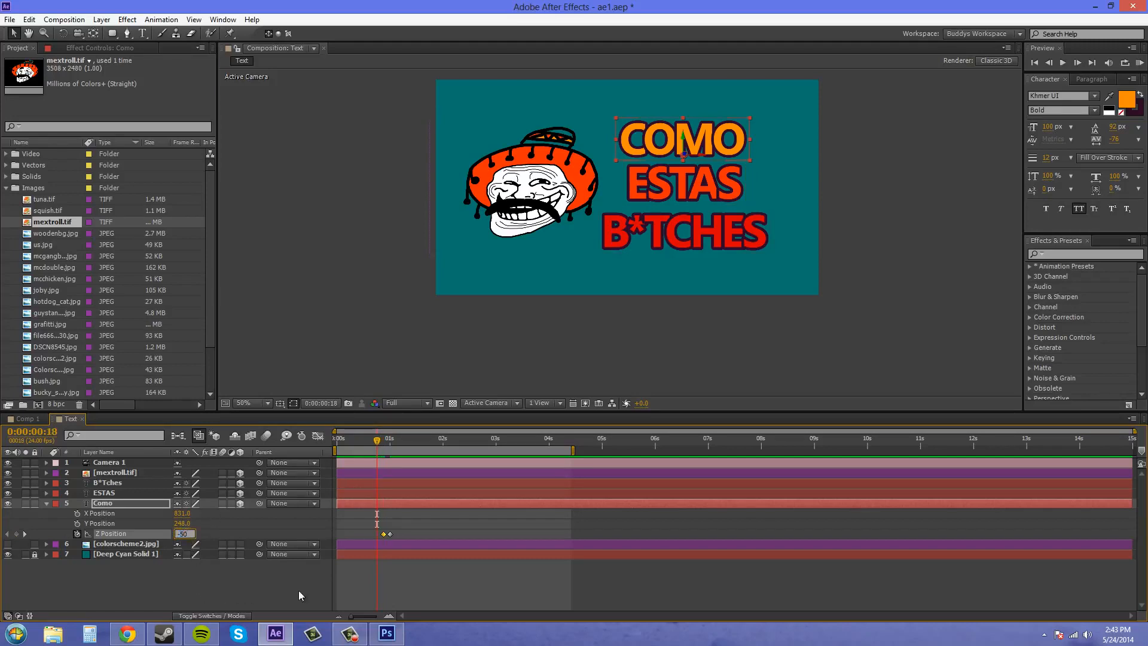
{"action": "left_click", "coordinate": [242, 593]}
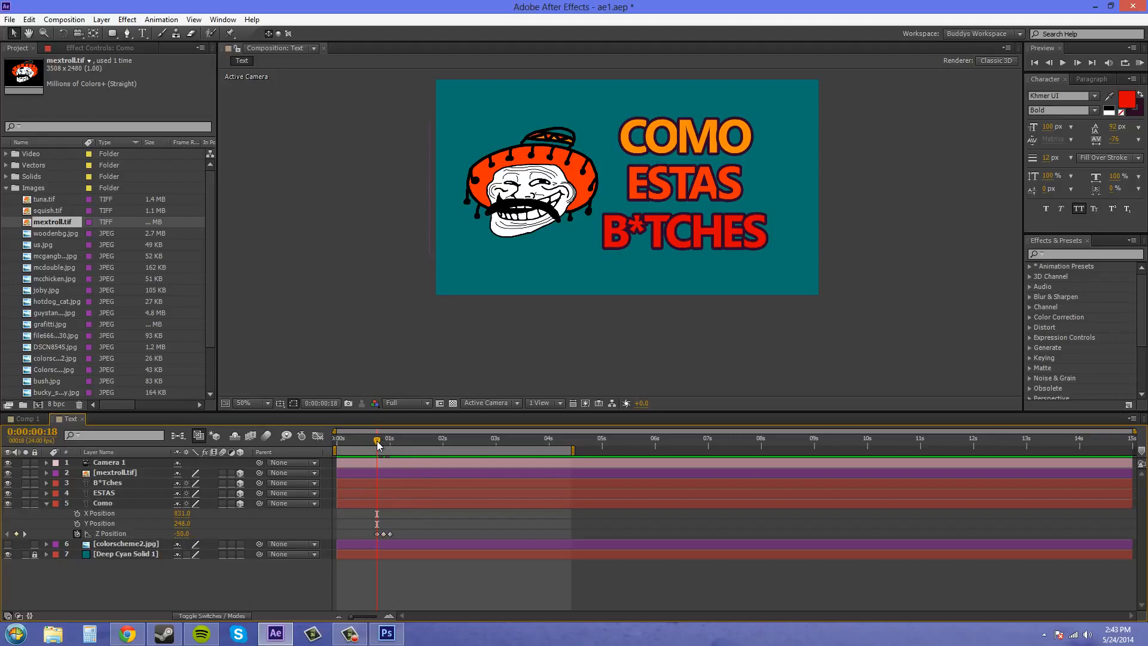
Step: Add a Z Position keyframe of about -1330 at the start of the composition, moving the Como text out of frame
{"action": "left_click_drag", "start_coordinate": [385, 439], "coordinate": [348, 446]}
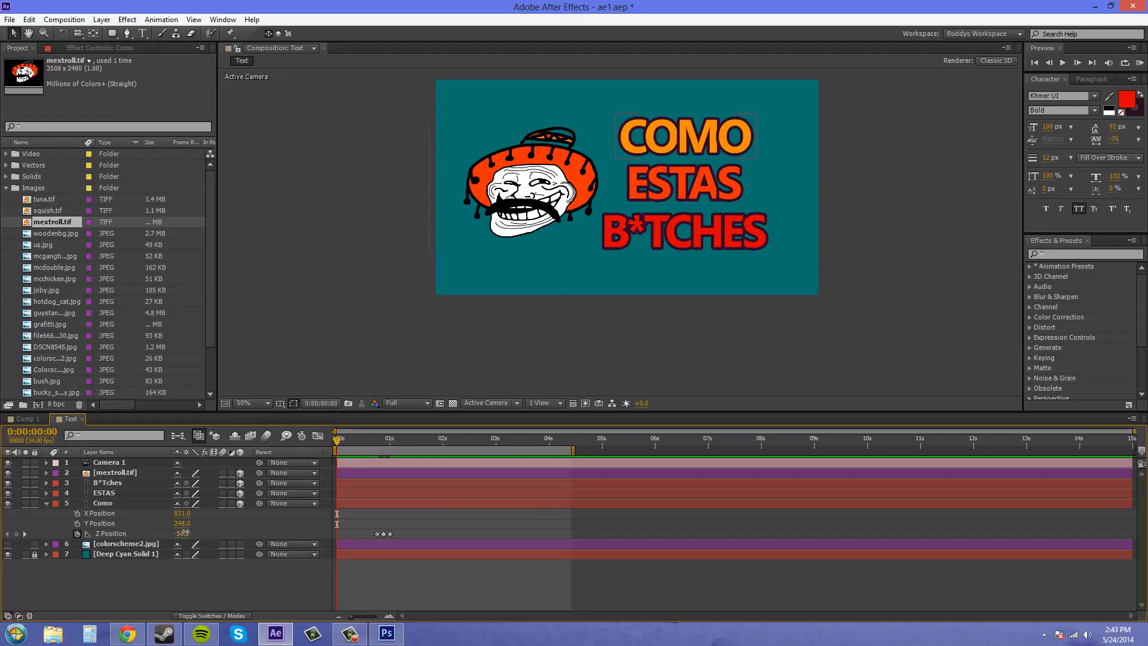
{"action": "left_click_drag", "start_coordinate": [187, 536], "coordinate": [108, 524]}
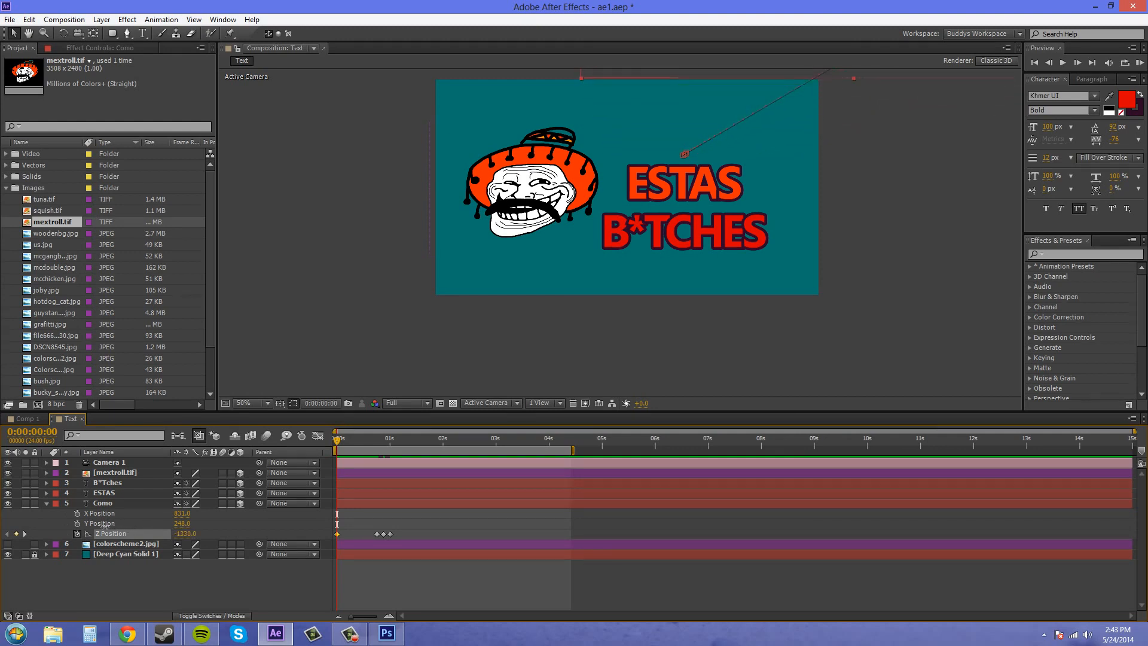
{"action": "left_click", "coordinate": [107, 532]}
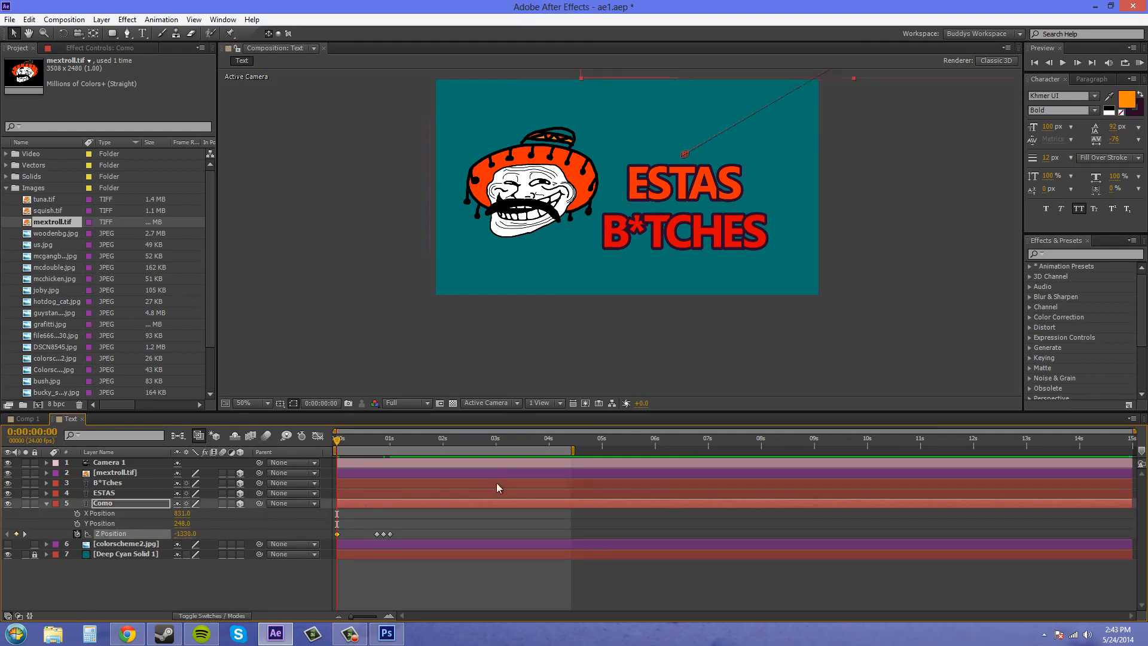
Step: Preview the Como text's fly-in animation, checking it in a closer view of the composition as well
{"action": "left_click", "coordinate": [1140, 62]}
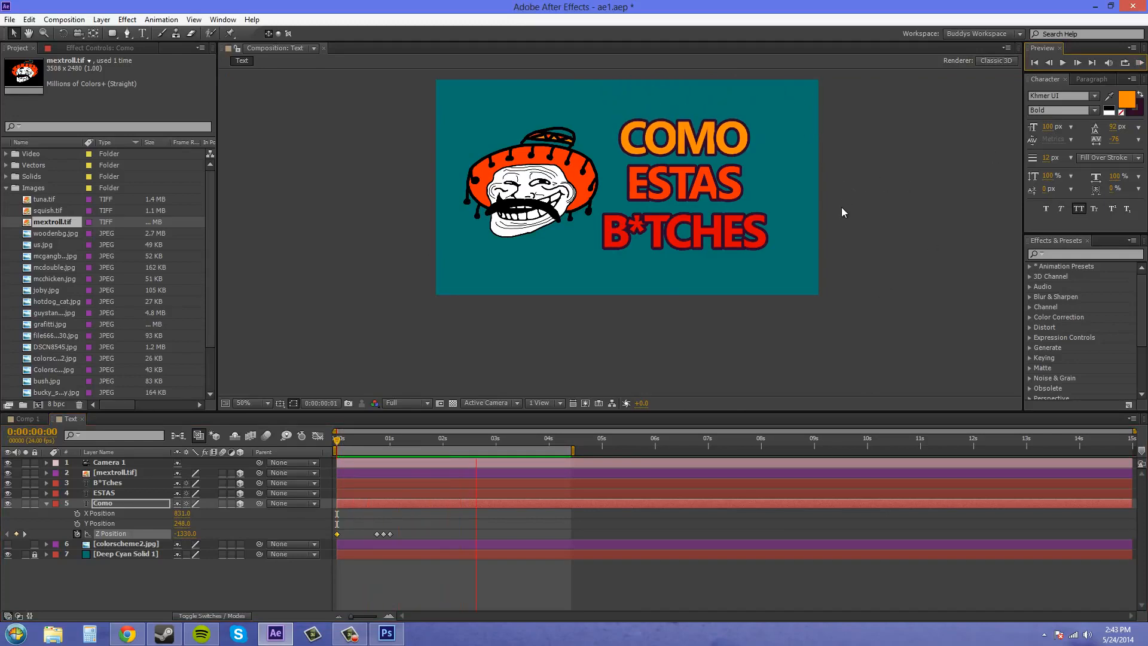
{"action": "key", "text": "space"}
{"action": "left_click_drag", "start_coordinate": [838, 241], "coordinate": [827, 291]}
{"action": "scroll", "coordinate": [830, 290], "scroll_direction": "up", "scroll_amount": 1}
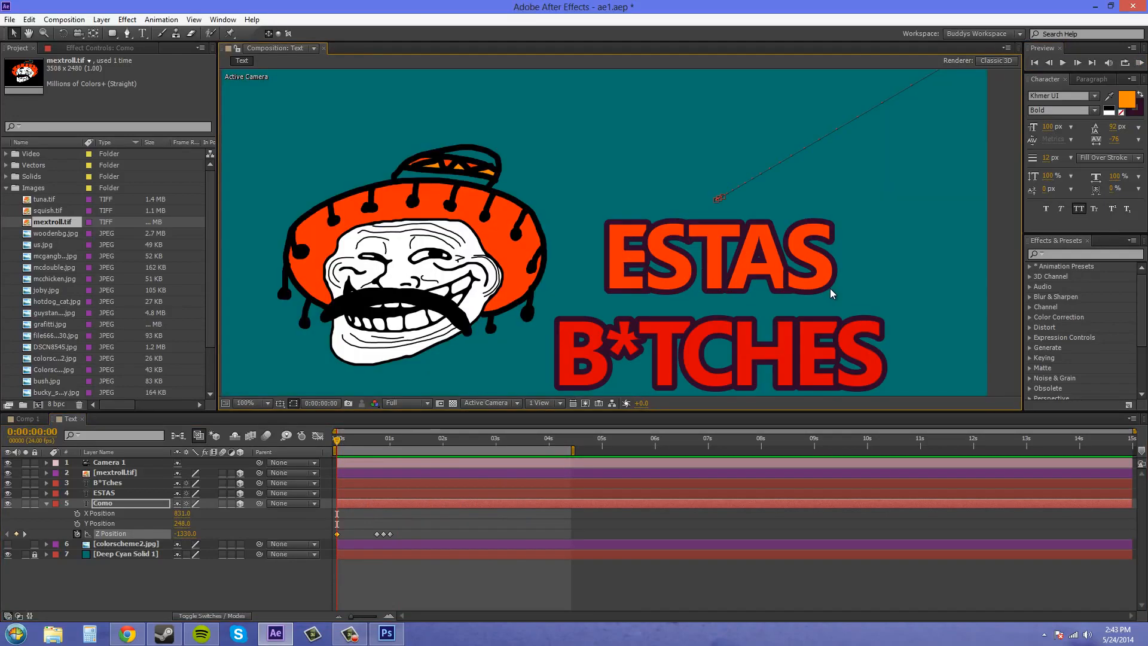
{"action": "left_click", "coordinate": [1140, 63]}
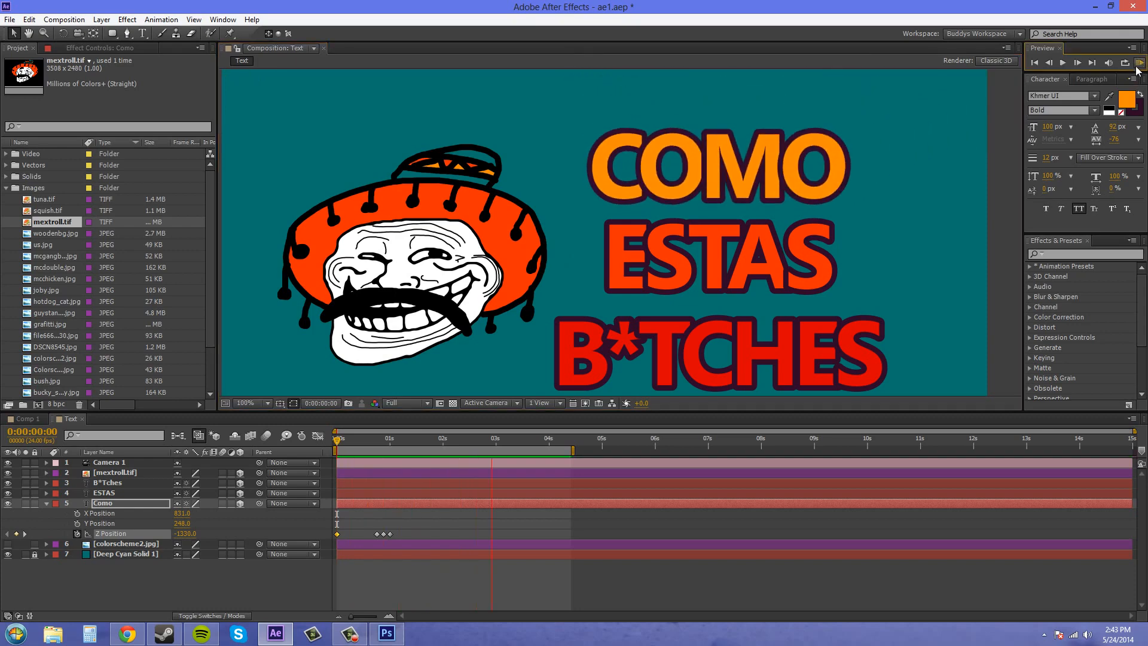
{"action": "left_click", "coordinate": [1139, 64]}
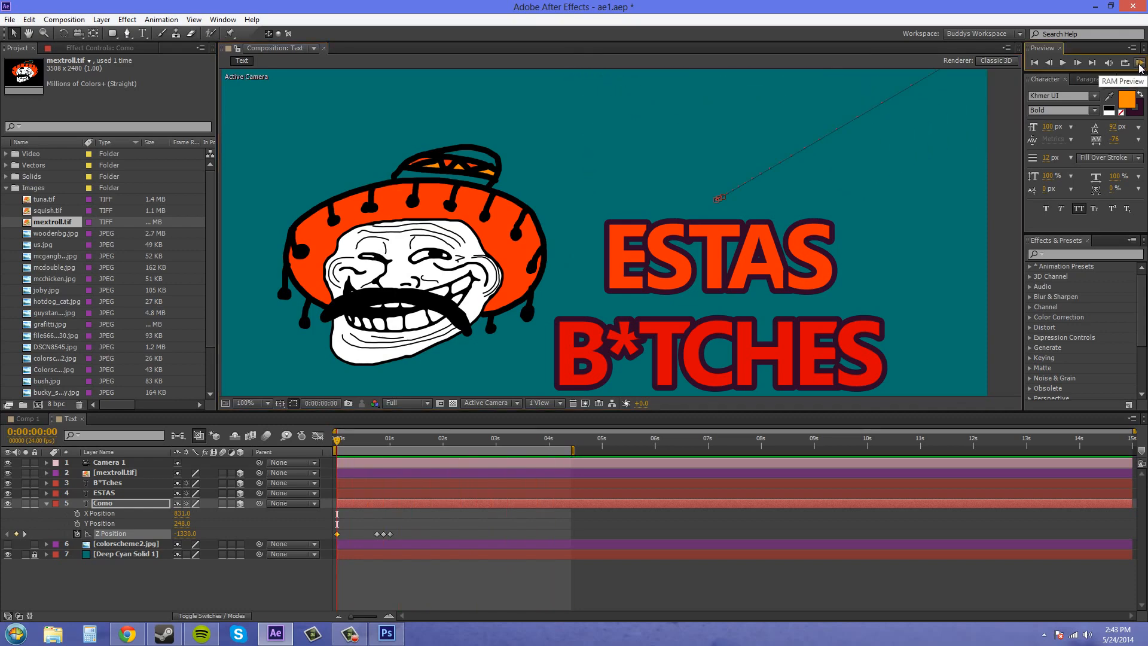
{"action": "left_click", "coordinate": [1139, 64]}
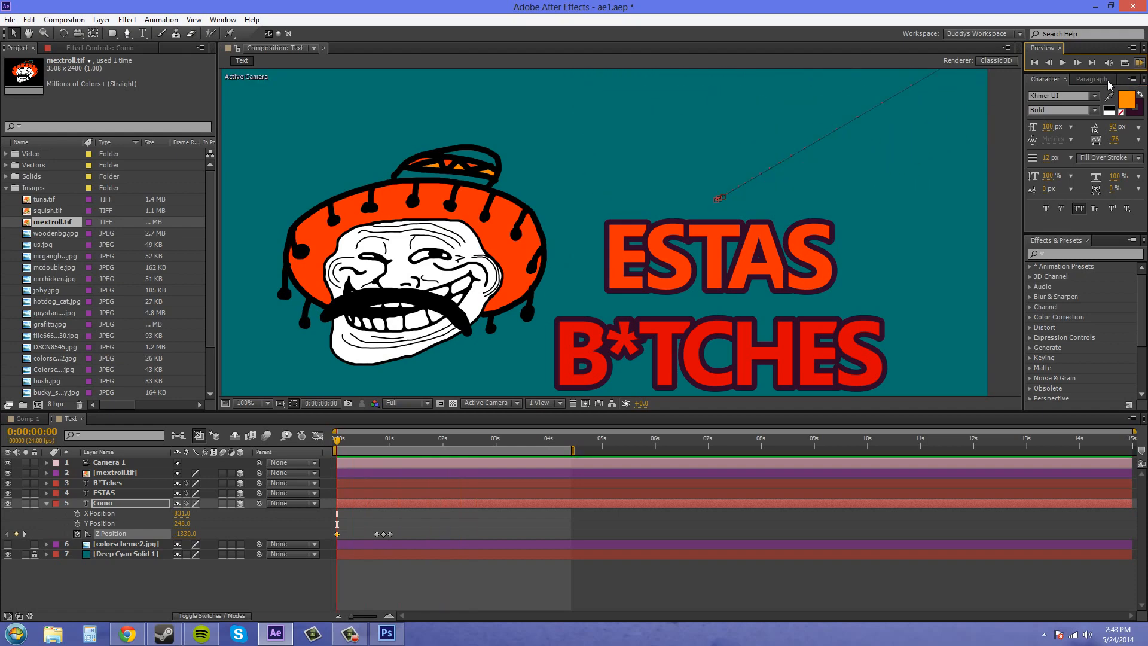
{"action": "left_click", "coordinate": [603, 221]}
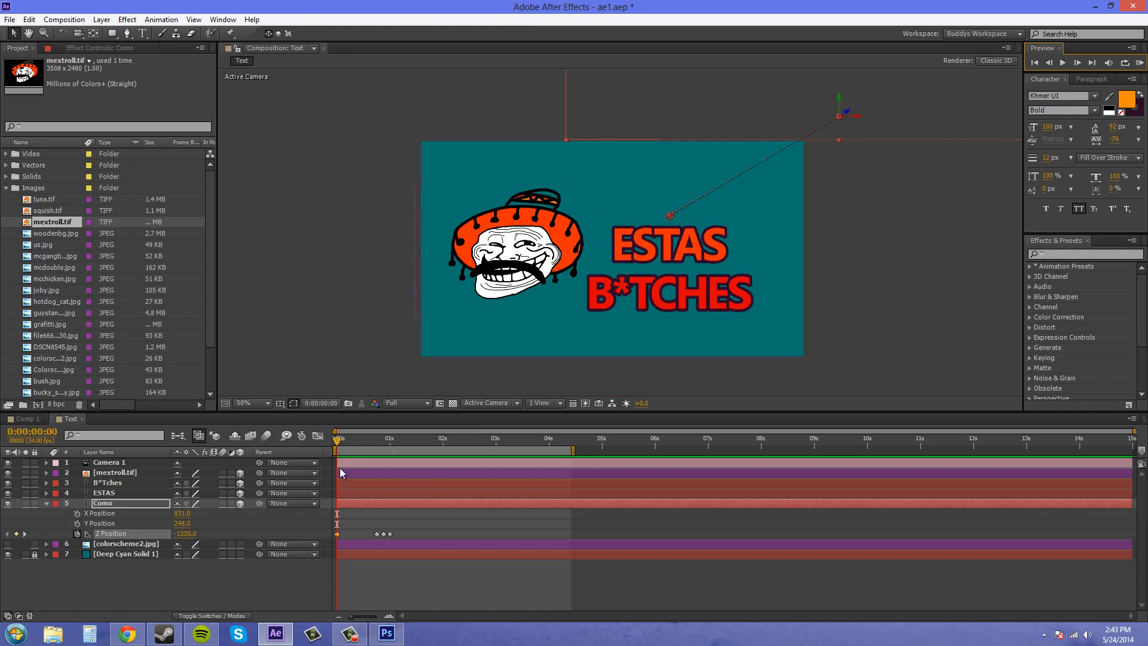
Step: Move the last three Z Position keyframes of the Como layer about 8 frames earlier and preview the faster fly-in
{"action": "left_click_drag", "start_coordinate": [329, 443], "coordinate": [368, 447]}
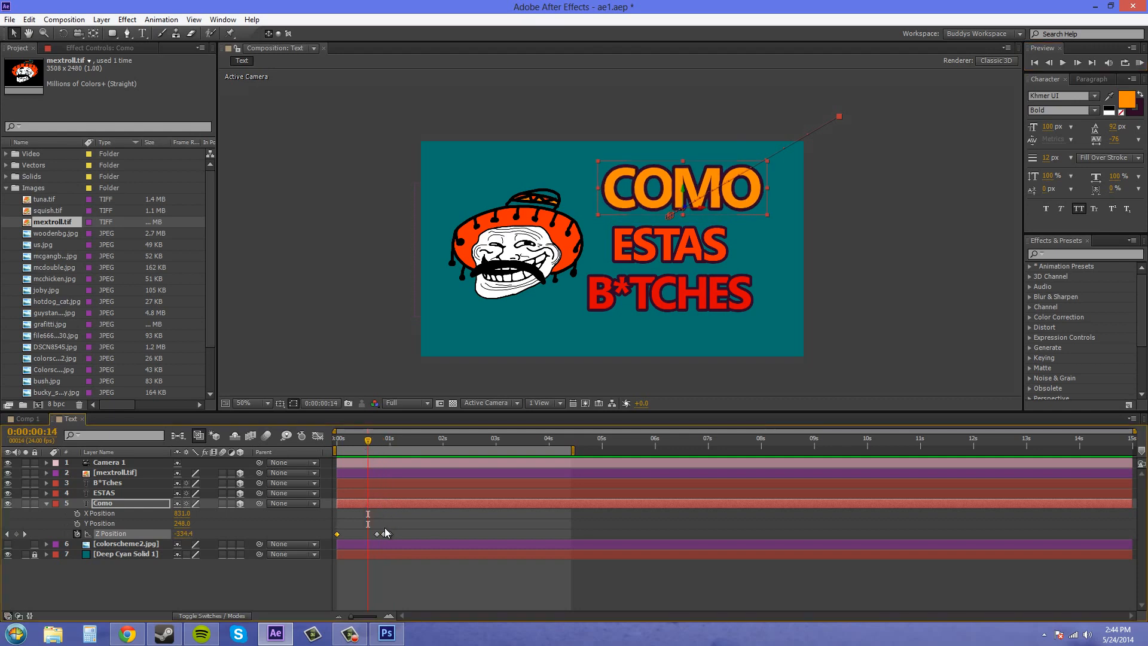
{"action": "left_click_drag", "start_coordinate": [397, 533], "coordinate": [375, 535]}
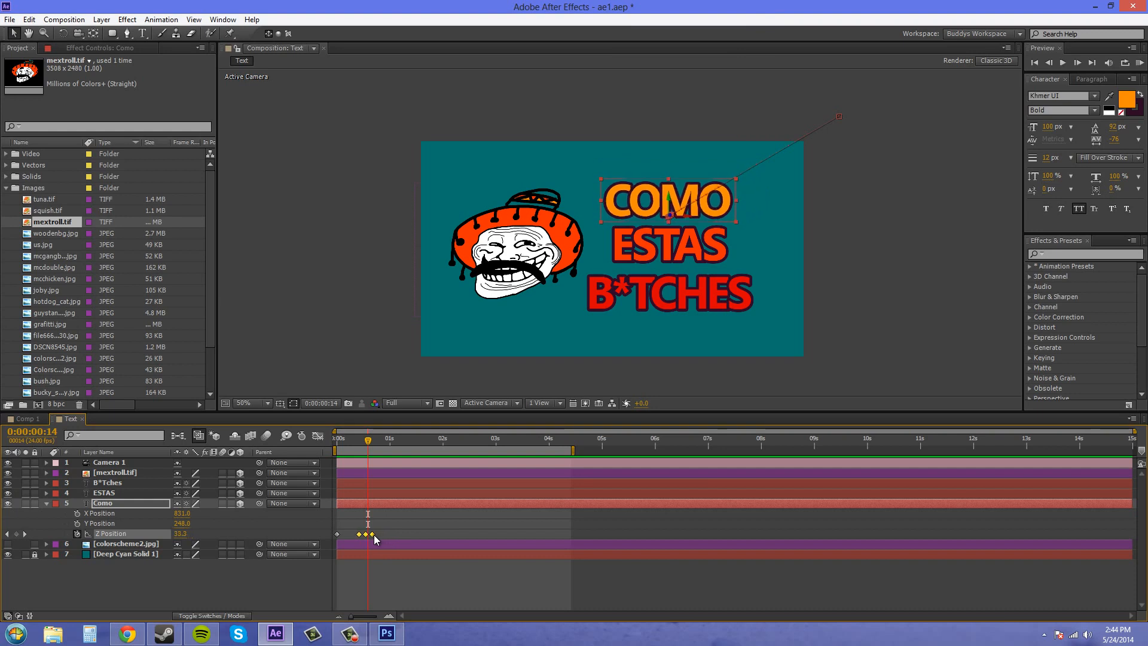
{"action": "left_click_drag", "start_coordinate": [368, 441], "coordinate": [294, 451]}
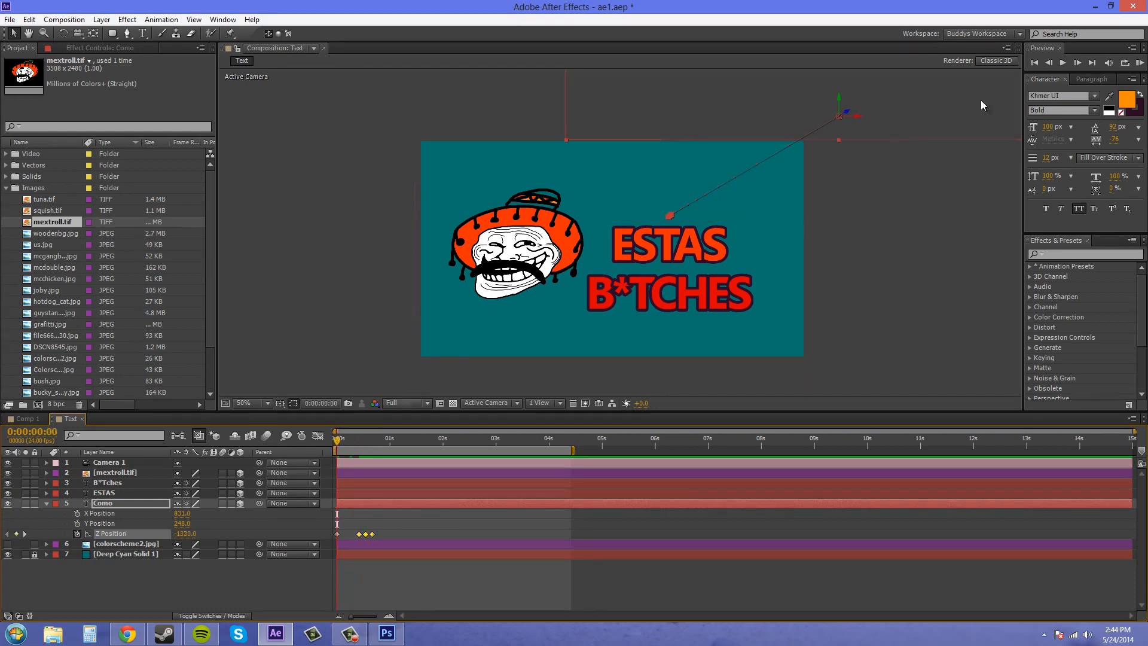
{"action": "left_click", "coordinate": [1140, 63]}
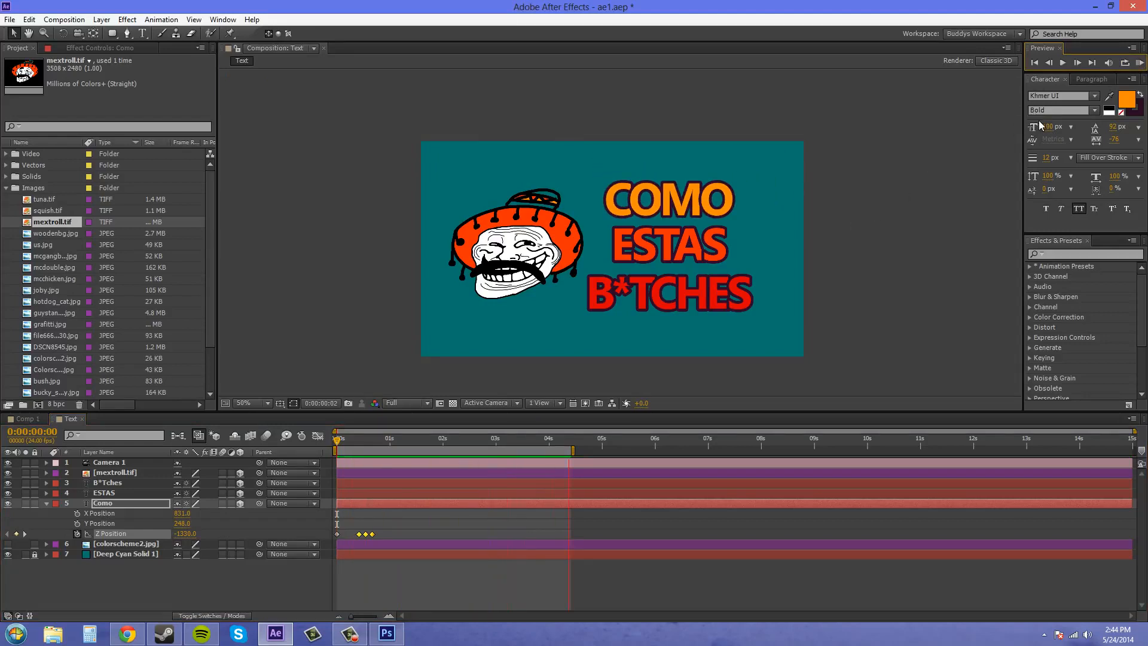
{"action": "left_click", "coordinate": [1140, 63]}
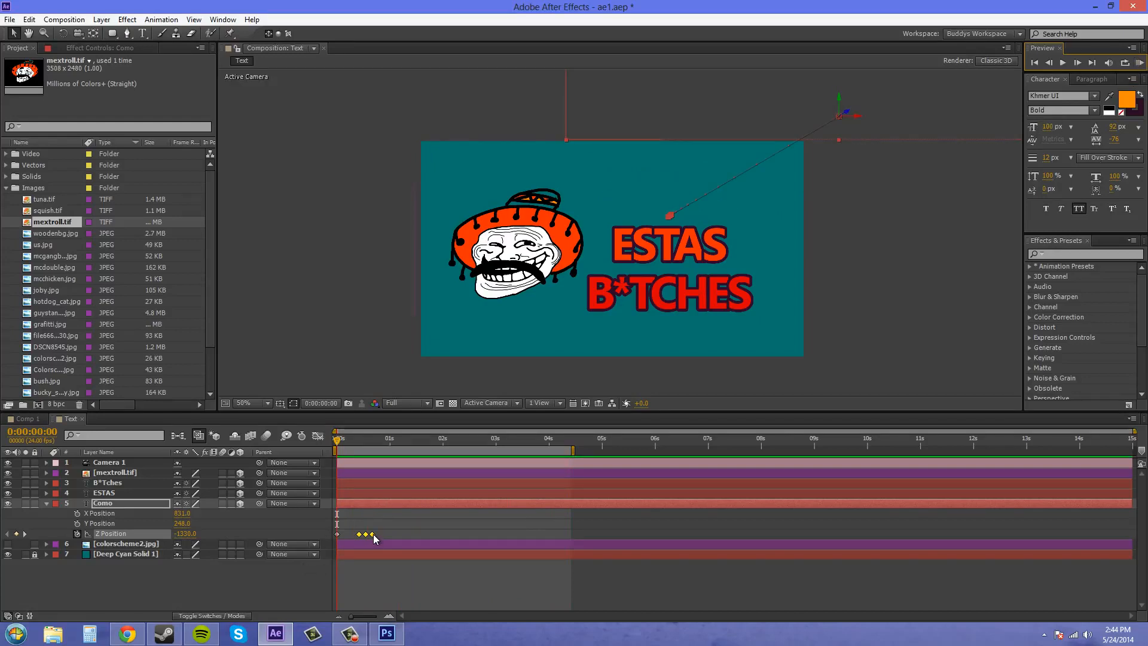
Step: Shift the last three Como keyframes about 2 frames earlier, and shorten the work area to just over 2 seconds for a preview
{"action": "left_click_drag", "start_coordinate": [374, 534], "coordinate": [371, 535]}
{"action": "left_click_drag", "start_coordinate": [573, 451], "coordinate": [458, 451]}
{"action": "left_click", "coordinate": [1140, 62]}
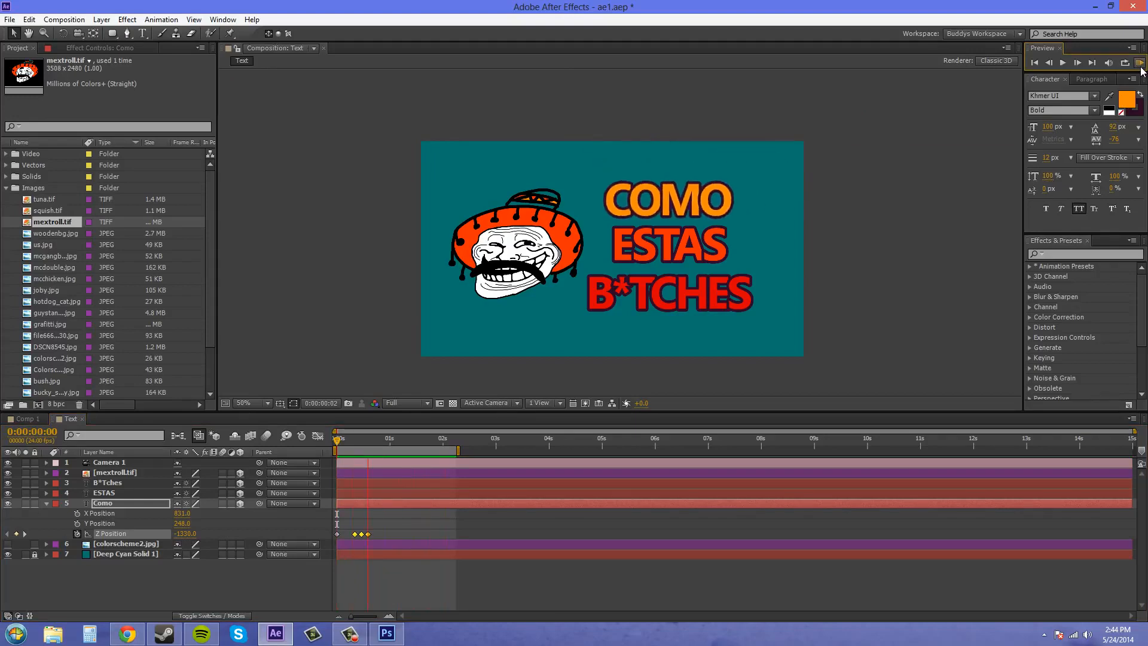
{"action": "left_click", "coordinate": [1140, 67]}
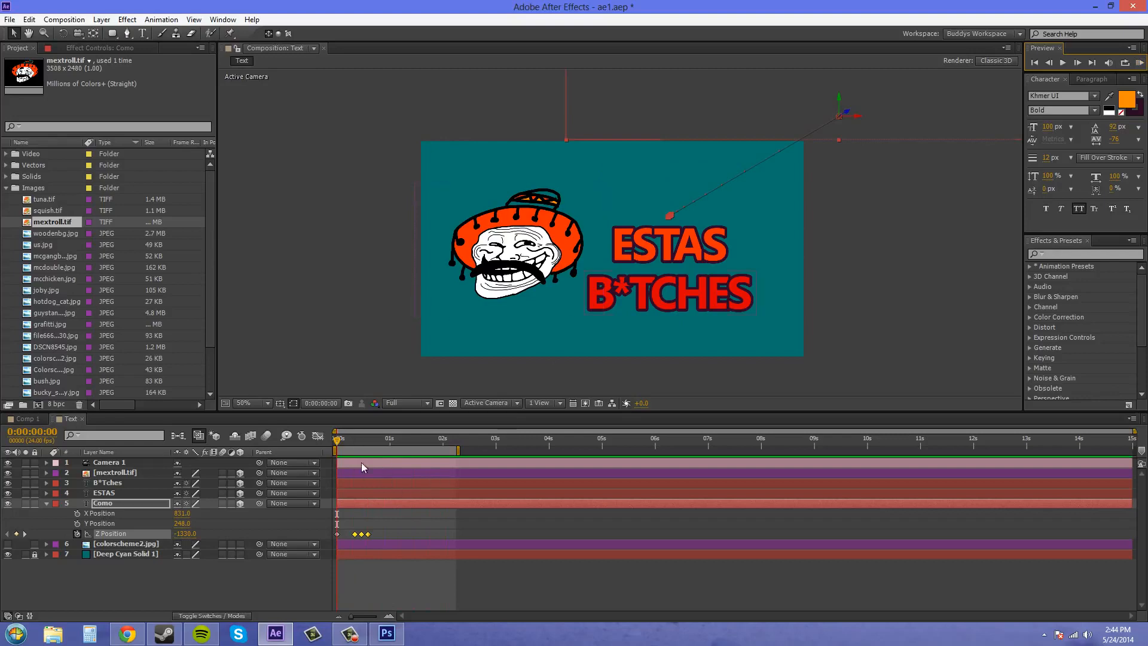
Step: Enable motion blur for the Como layer and the composition, and preview the blurred fly-in from the start
{"action": "left_click", "coordinate": [223, 503]}
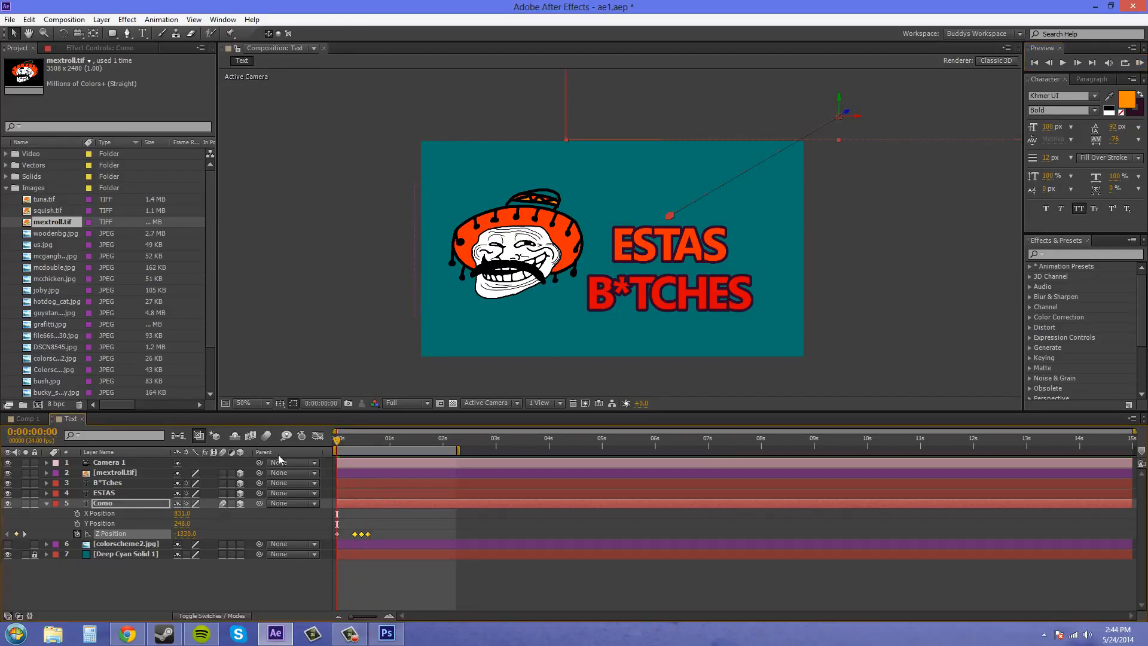
{"action": "left_click", "coordinate": [1140, 64]}
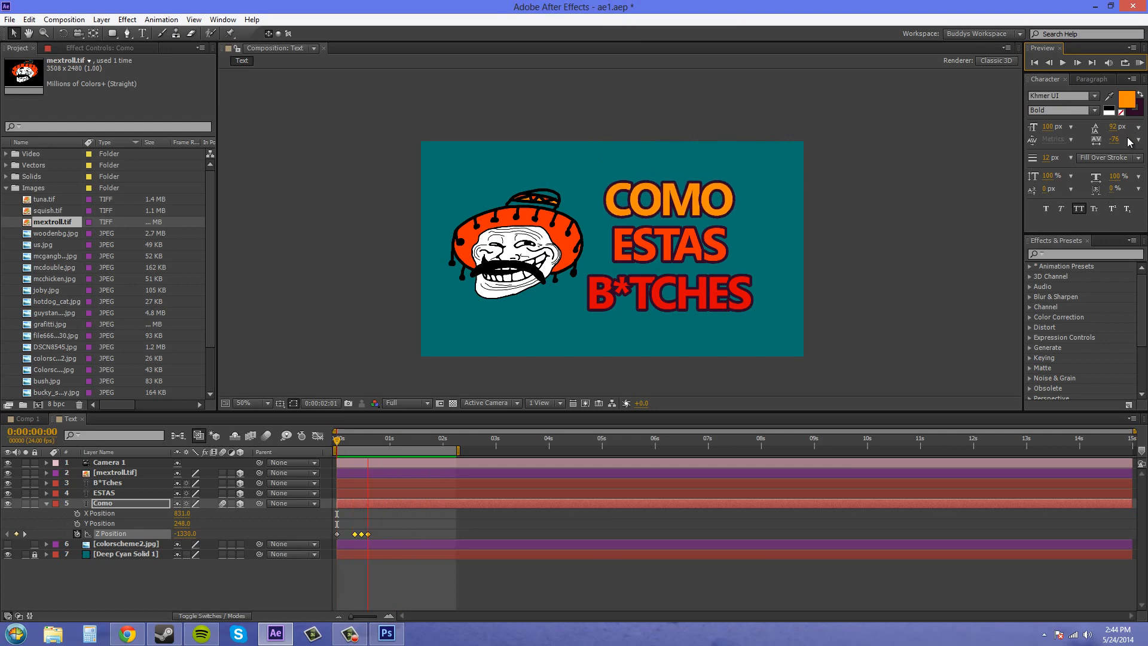
{"action": "left_click", "coordinate": [267, 435]}
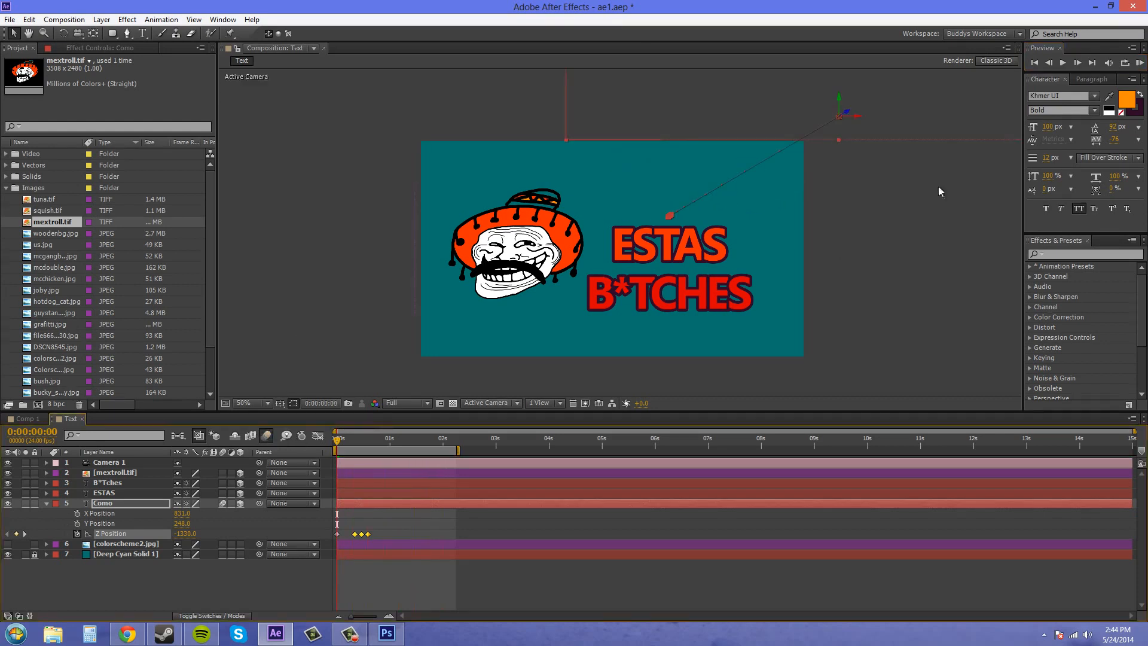
{"action": "left_click", "coordinate": [1139, 62]}
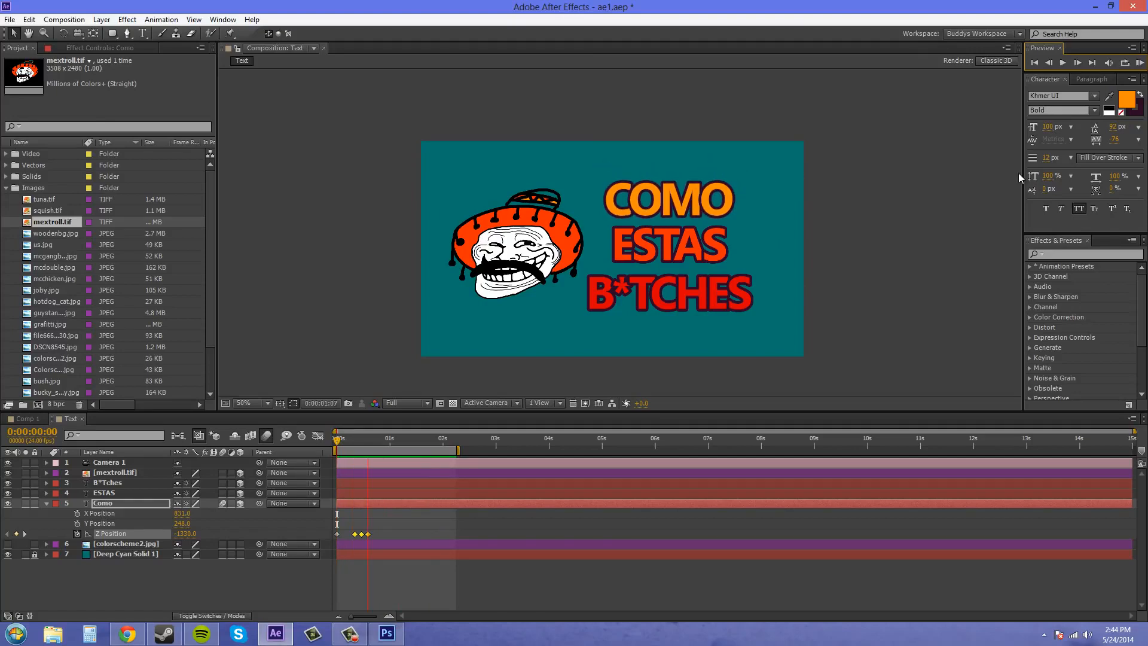
{"action": "left_click", "coordinate": [1140, 68]}
{"action": "left_click_drag", "start_coordinate": [340, 441], "coordinate": [255, 428]}
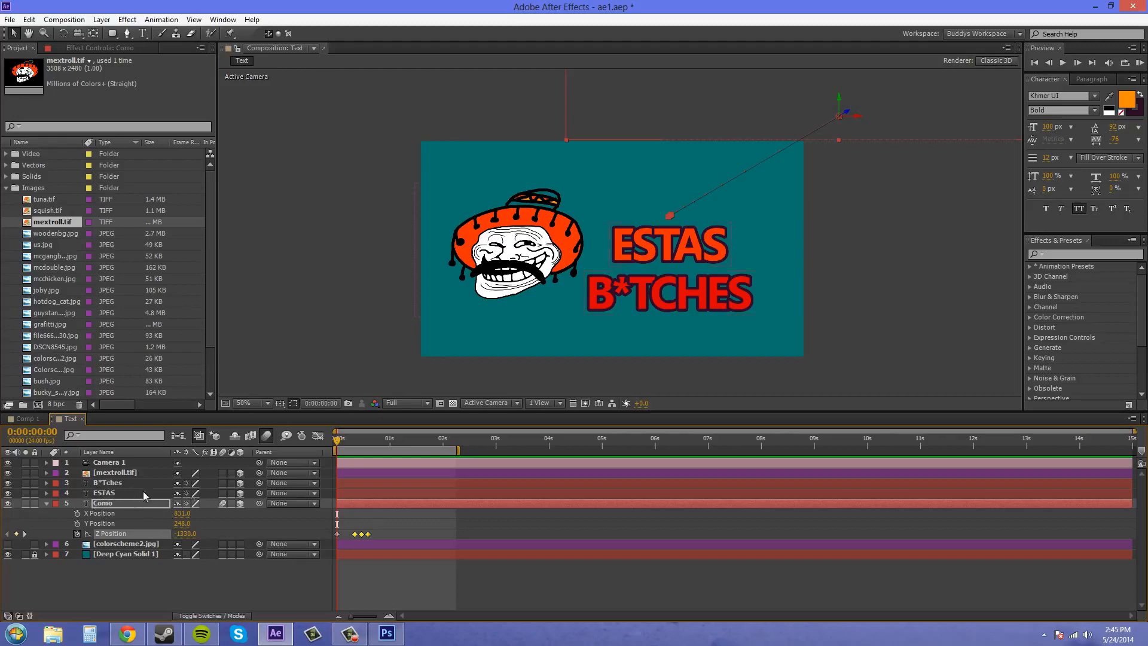
Step: Show the Position property of the ESTAS and B*Tches layers and separate its dimensions on both
{"action": "left_click", "coordinate": [106, 493]}
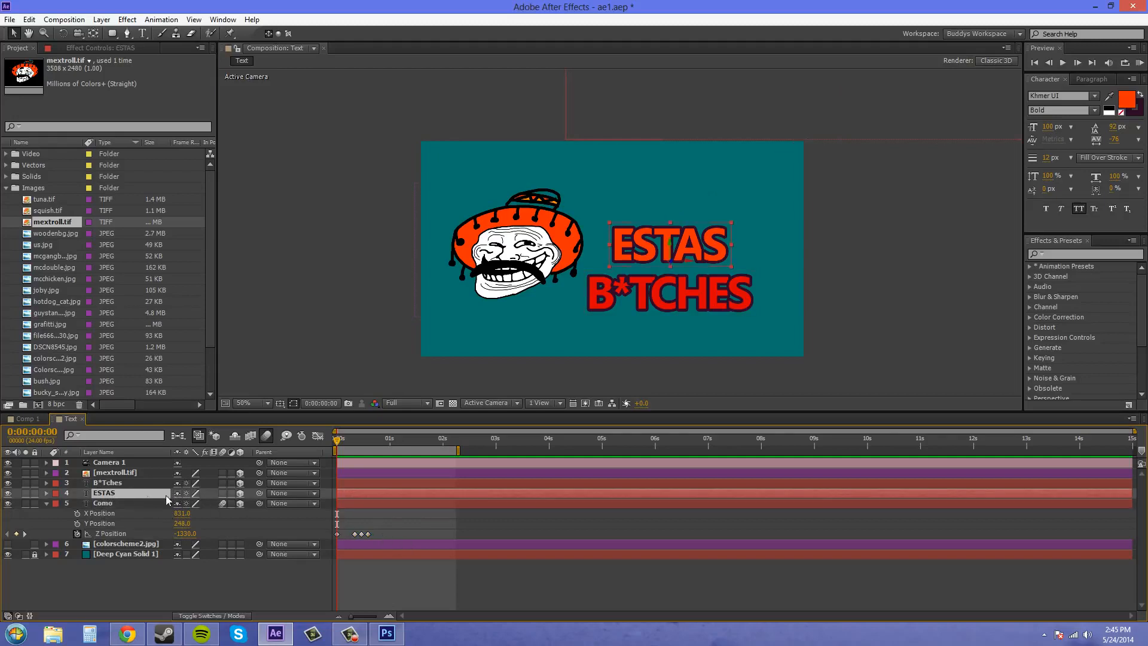
{"action": "key", "text": "p"}
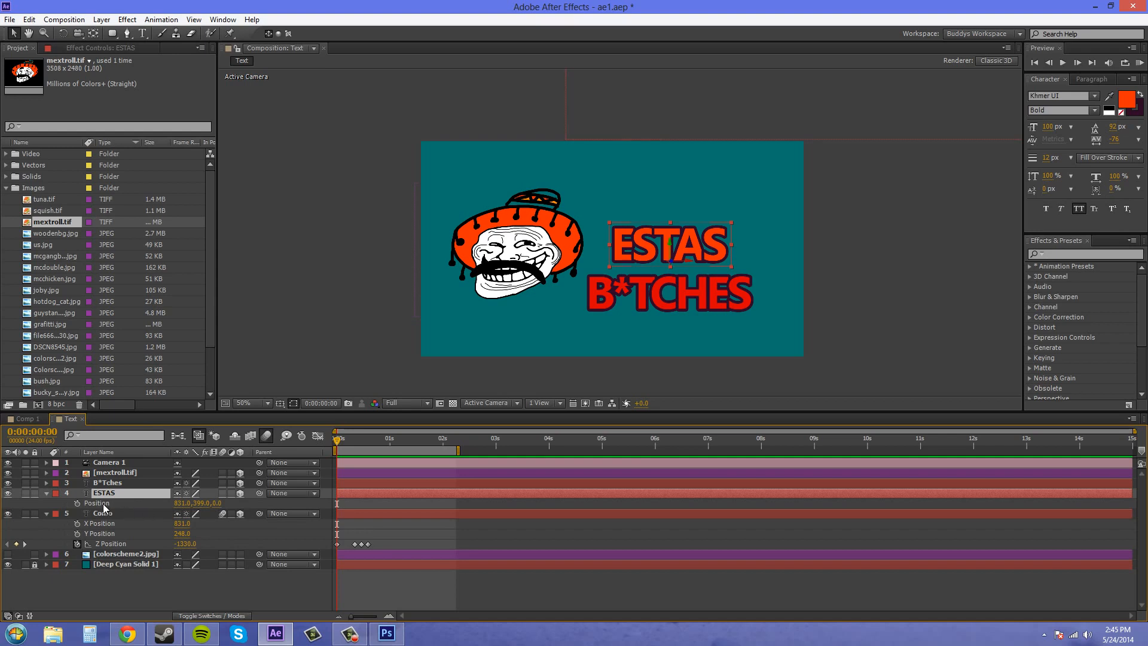
{"action": "left_click", "coordinate": [108, 484]}
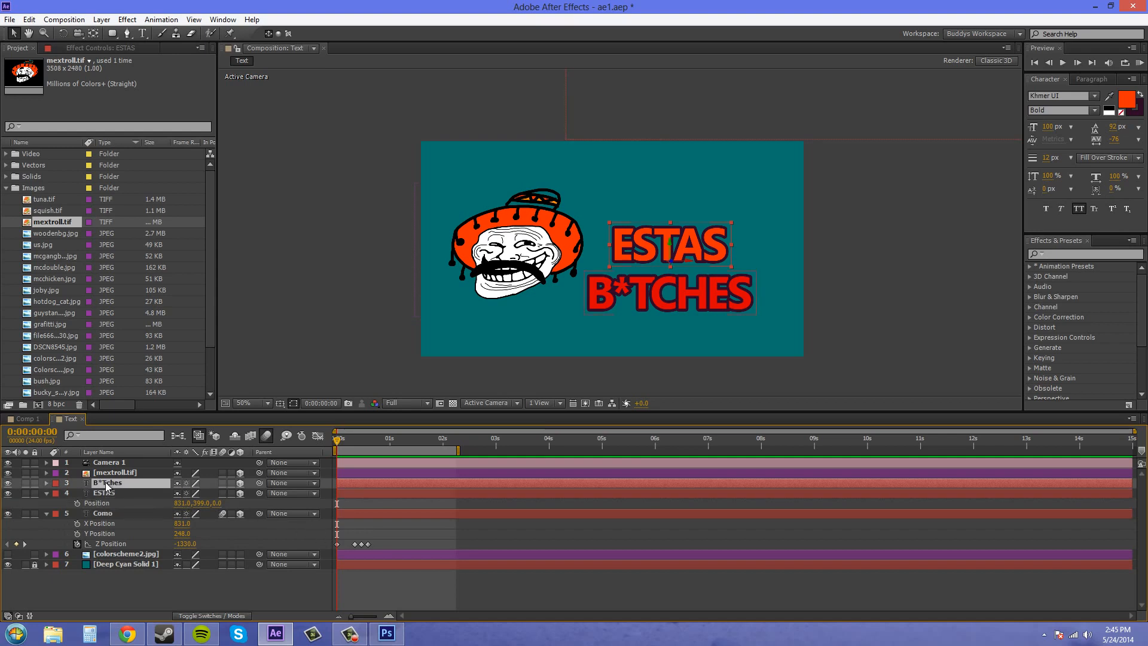
{"action": "key", "text": "p"}
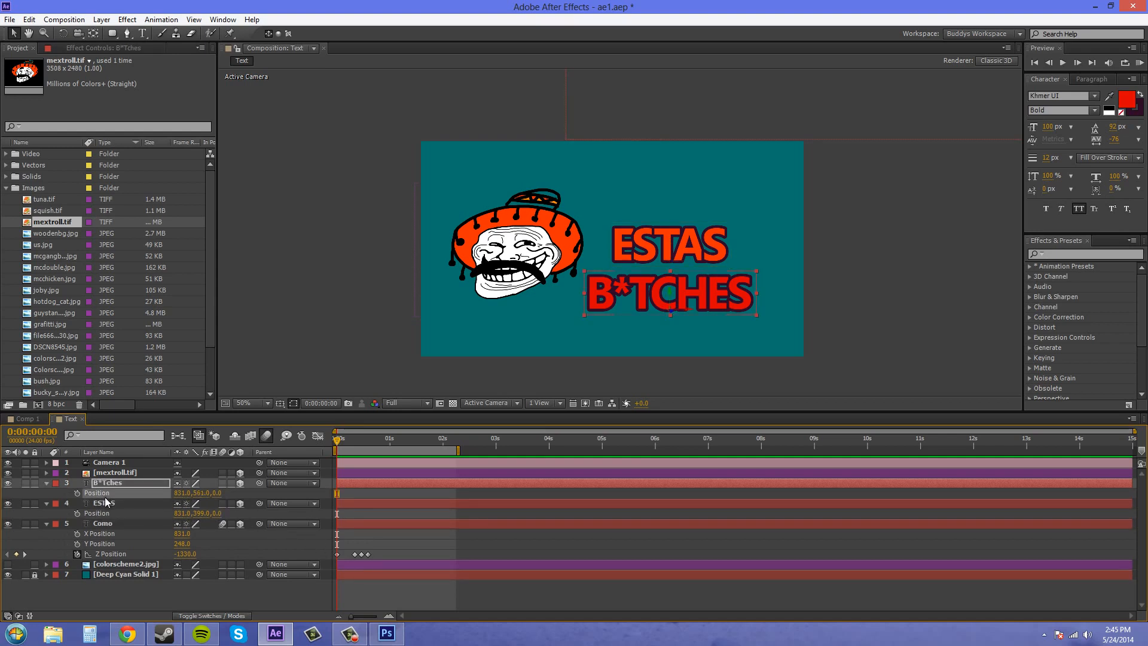
{"action": "left_click", "coordinate": [98, 514], "text": "shift"}
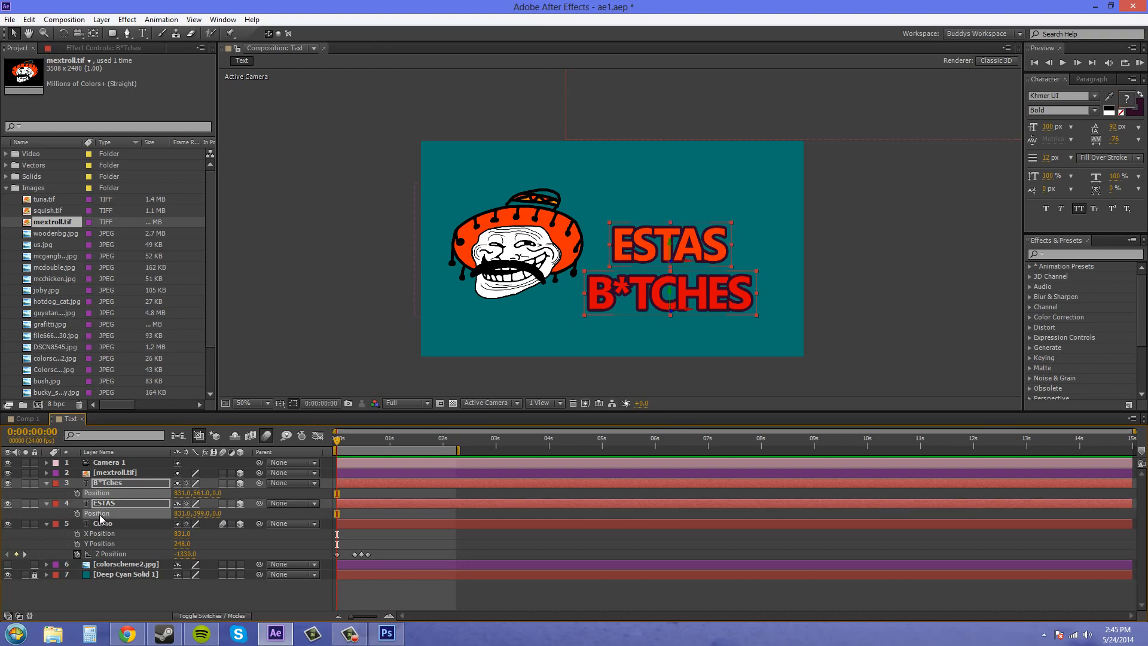
{"action": "right_click", "coordinate": [98, 516]}
{"action": "left_click", "coordinate": [157, 418]}
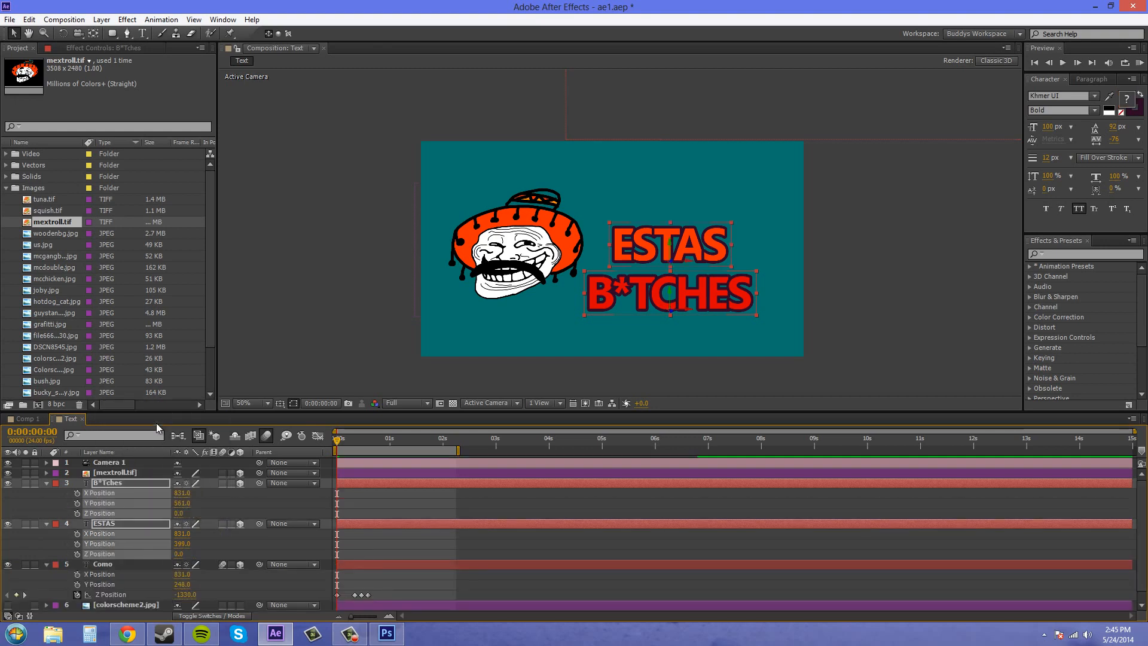
{"action": "left_click", "coordinate": [286, 551]}
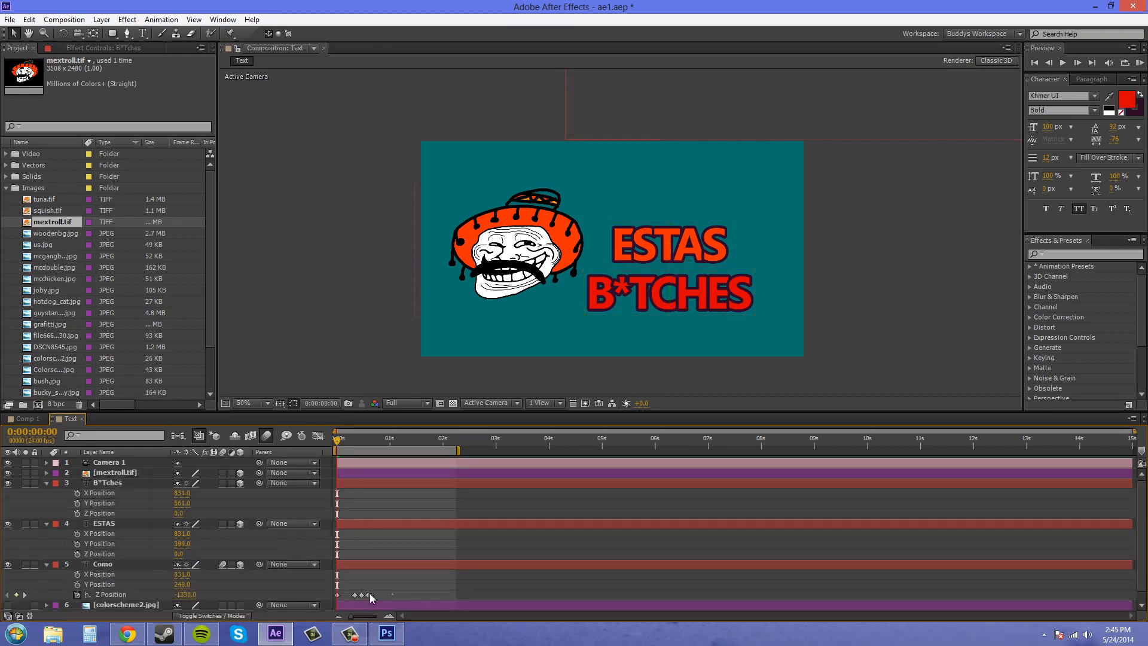
Step: Copy all four Z Position keyframes of the Como layer
{"action": "left_click_drag", "start_coordinate": [370, 593], "coordinate": [332, 599]}
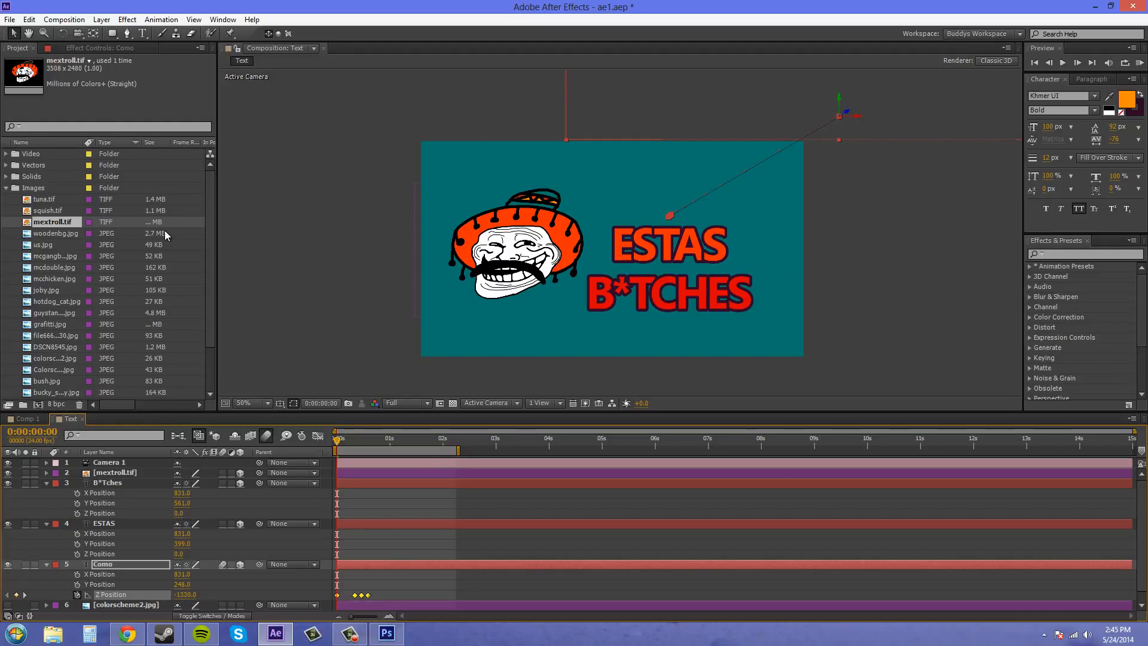
{"action": "left_click", "coordinate": [28, 19]}
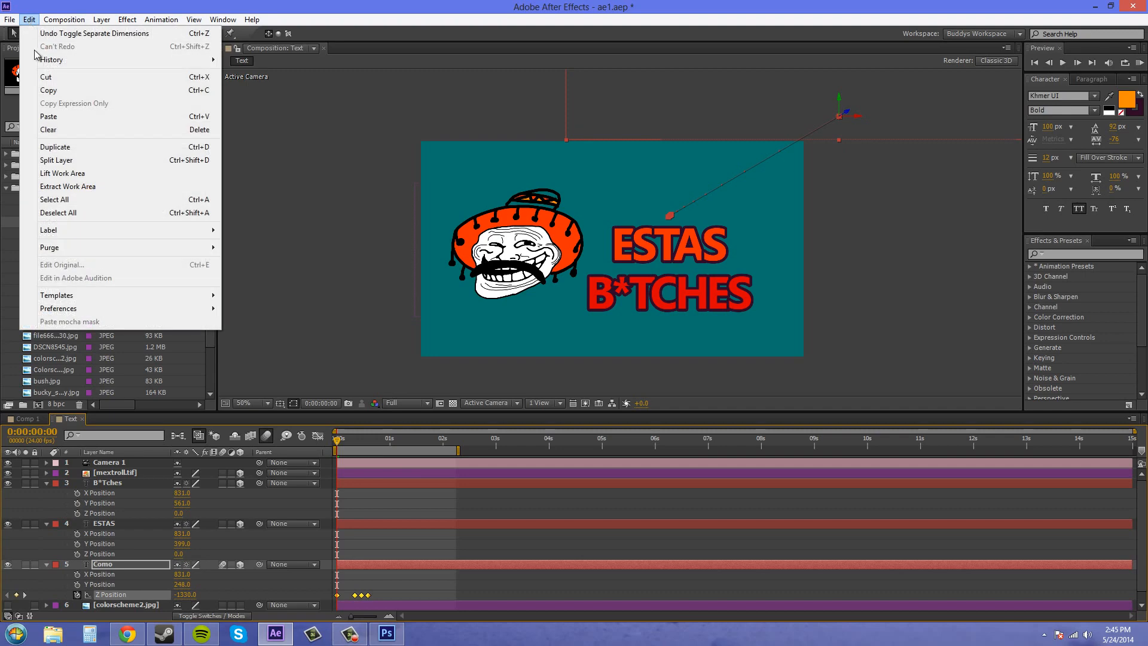
{"action": "left_click", "coordinate": [57, 91]}
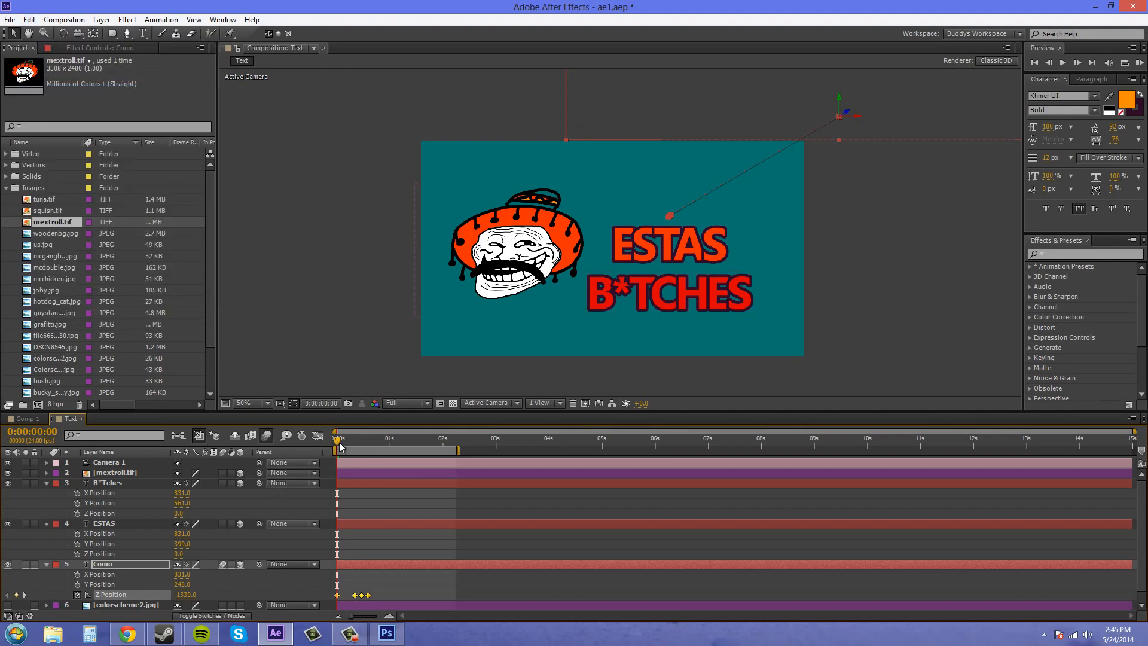
Step: Paste the copied Como keyframes onto the ESTAS layer's Z Position, starting at 0:00:00:15
{"action": "left_click_drag", "start_coordinate": [338, 441], "coordinate": [368, 446]}
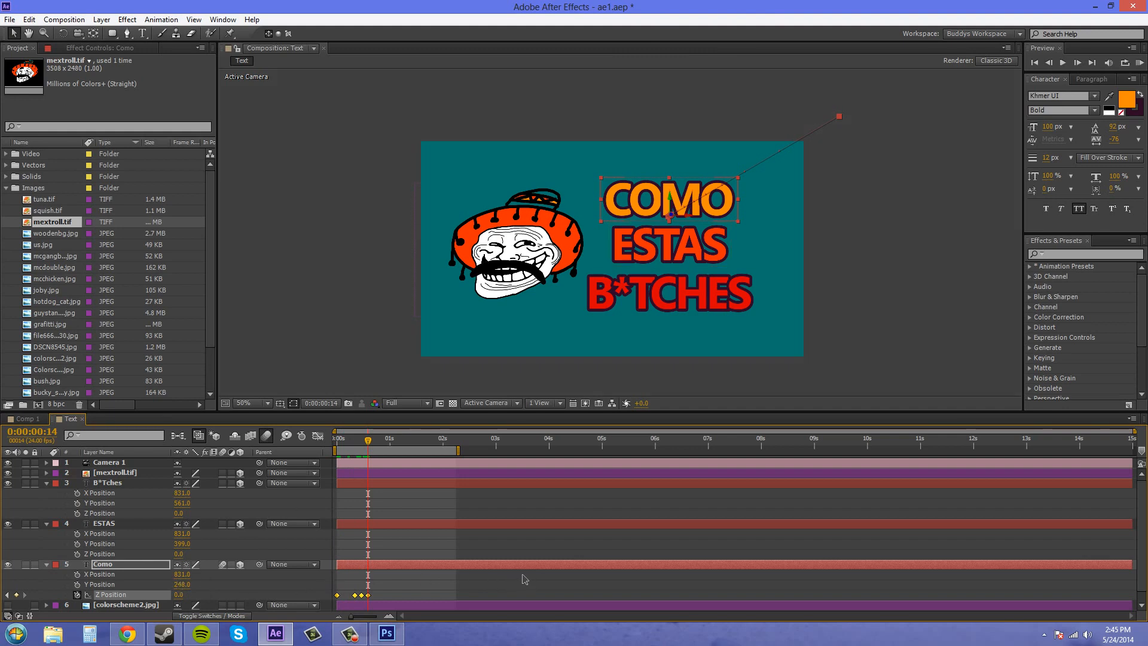
{"action": "key", "text": "Page_Down"}
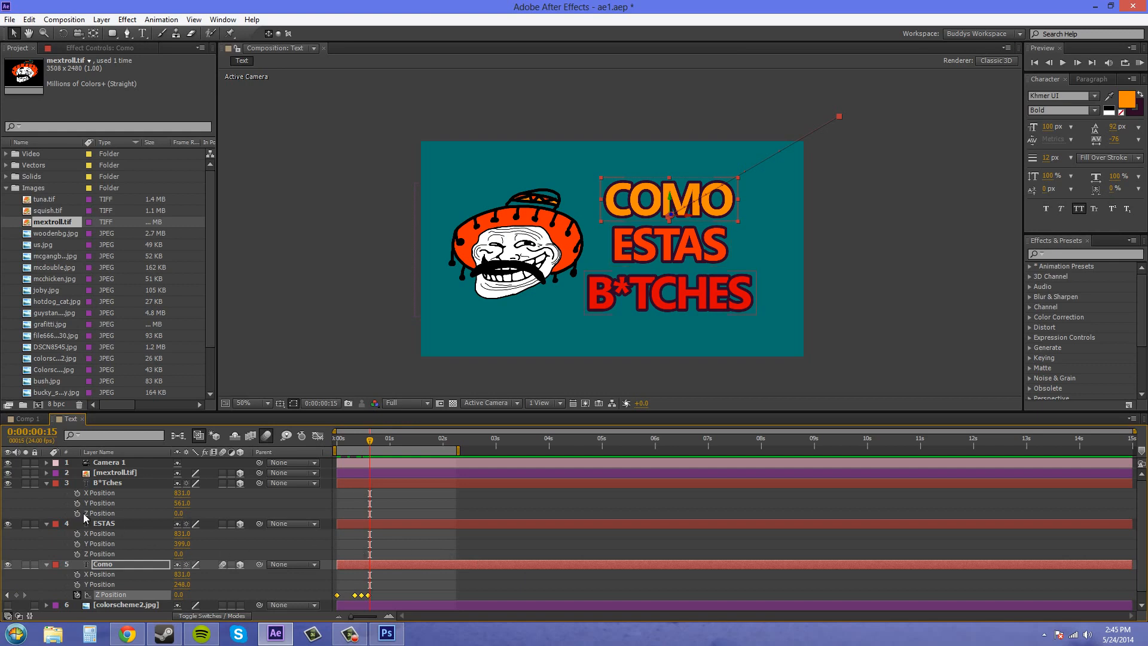
{"action": "left_click", "coordinate": [114, 525]}
{"action": "left_click", "coordinate": [102, 554]}
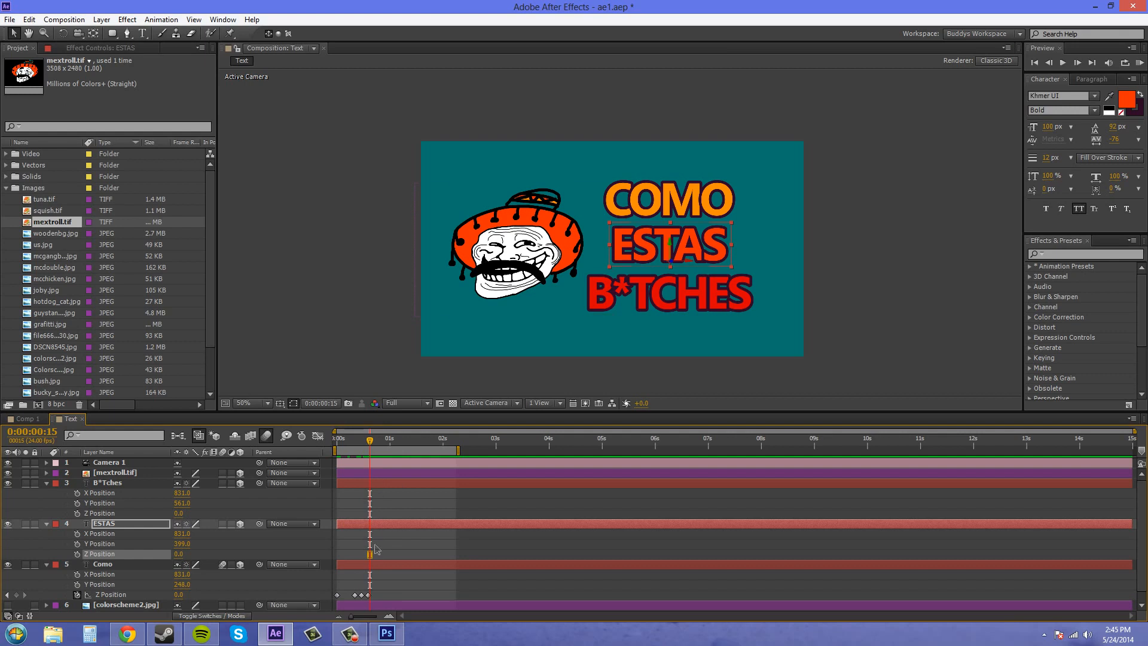
{"action": "key", "text": "ctrl+v"}
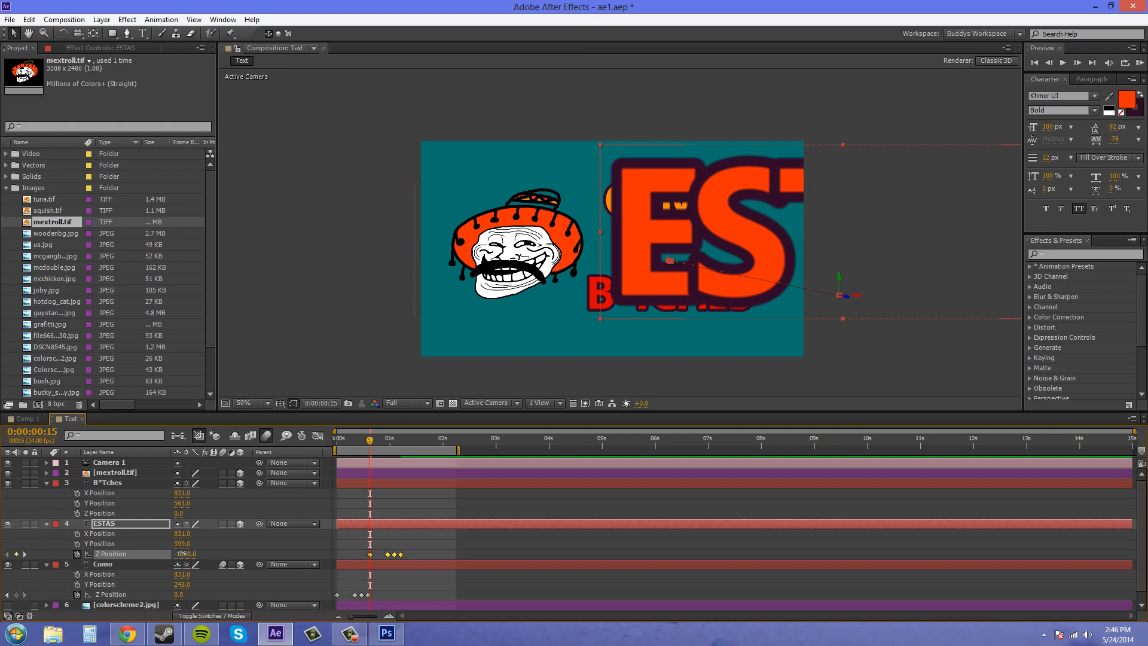
Step: Try lowering the ESTAS layer's Z Position to -1955 with all its keyframes selected, and check the word at 0:00:01:05
{"action": "left_click_drag", "start_coordinate": [181, 553], "coordinate": [6, 541]}
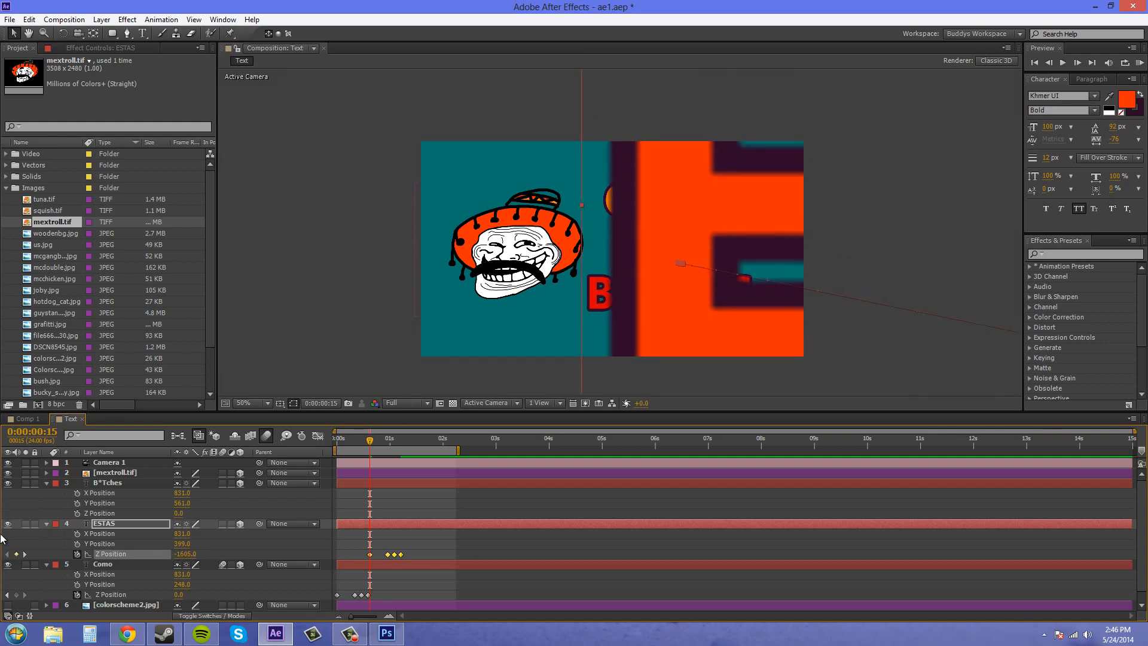
{"action": "left_click_drag", "start_coordinate": [187, 554], "coordinate": [166, 553]}
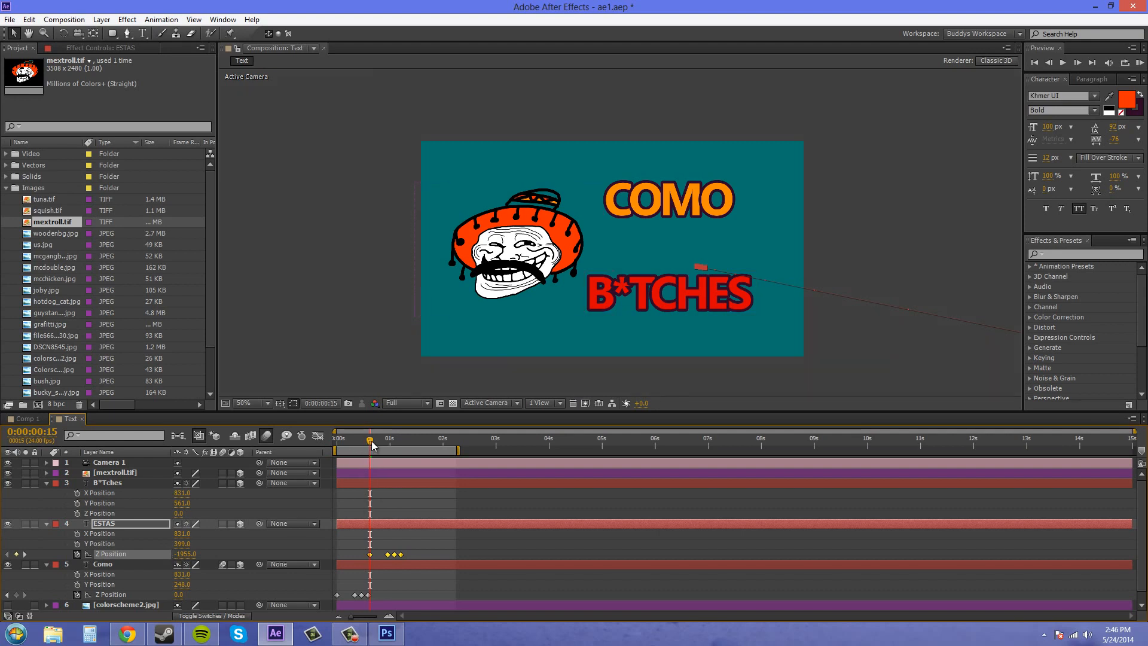
{"action": "left_click_drag", "start_coordinate": [375, 443], "coordinate": [404, 451]}
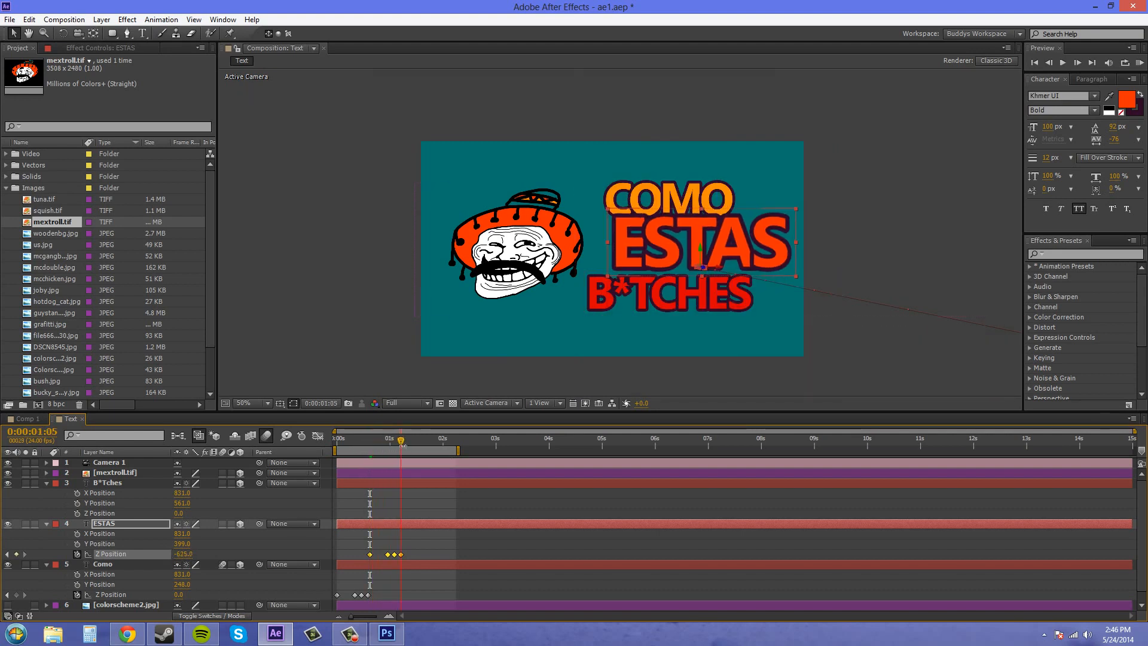
Step: Paste the copied keyframes onto the B*Tches layer's Z Position at 0:00:01:06 and lower its Z Position to -1436
{"action": "key", "text": "Page_Down"}
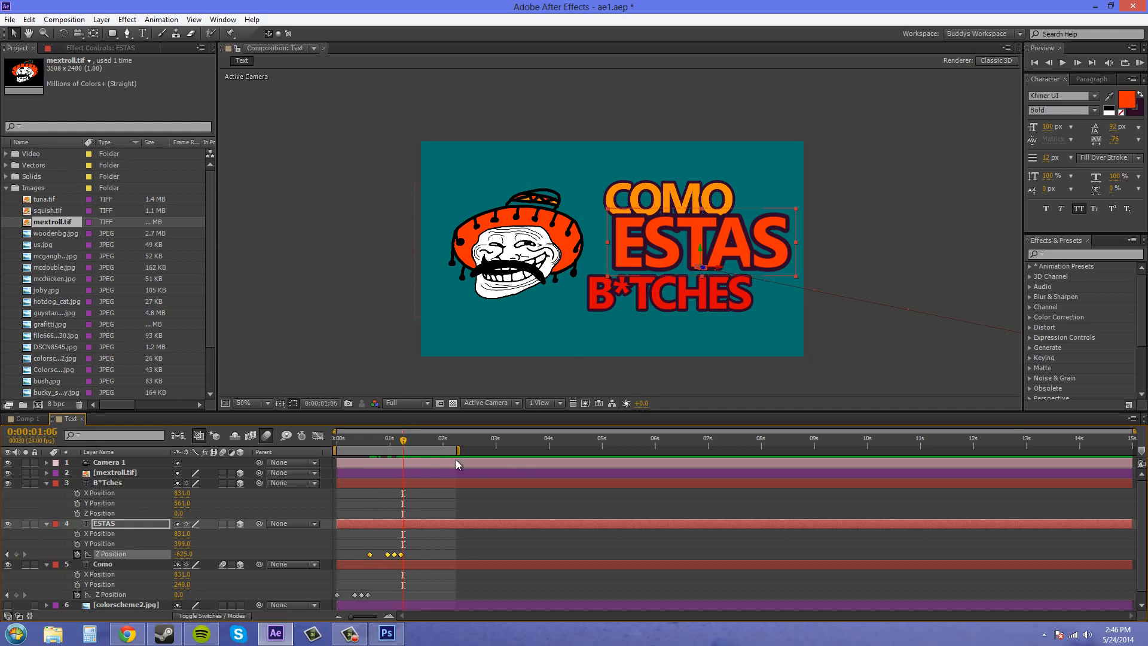
{"action": "left_click", "coordinate": [106, 483]}
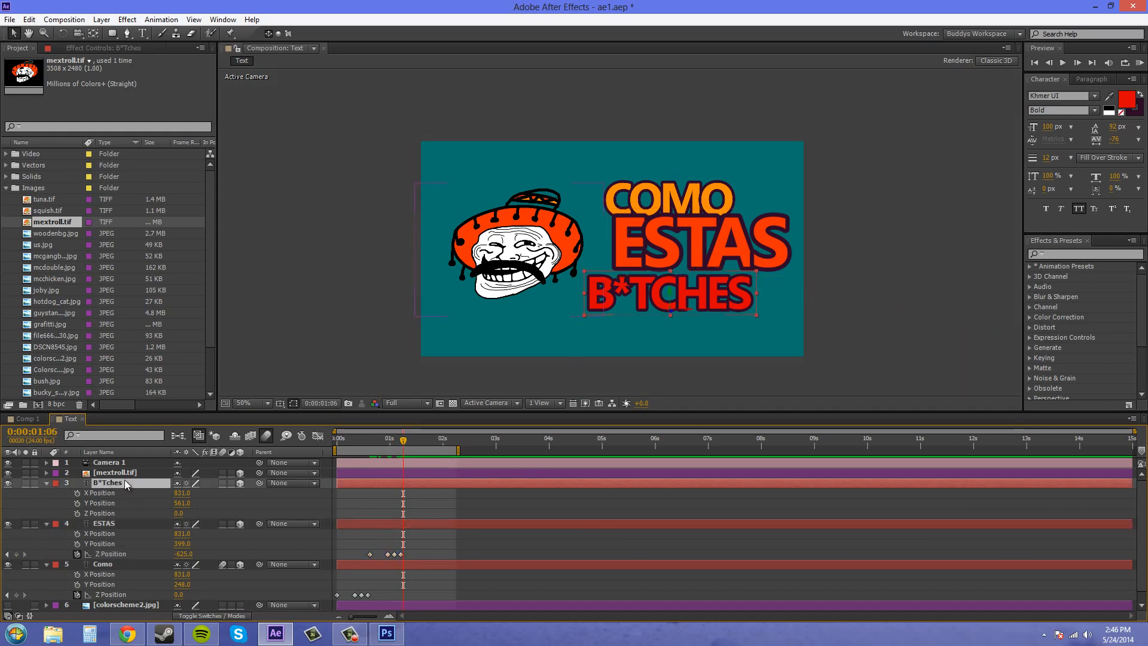
{"action": "left_click", "coordinate": [108, 514]}
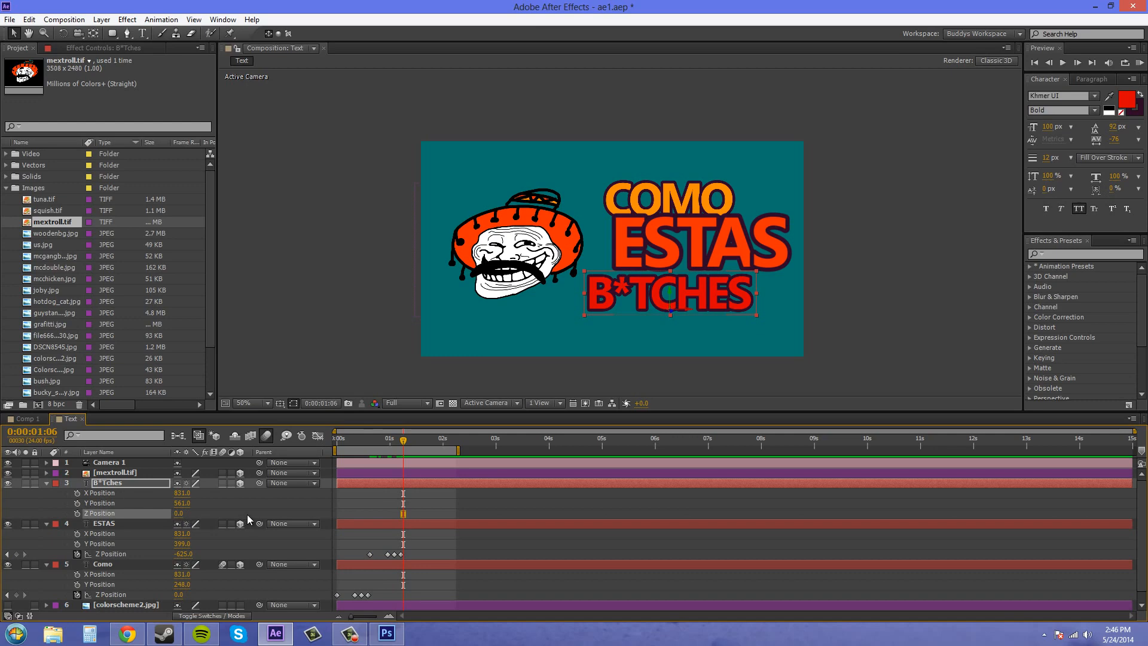
{"action": "key", "text": "ctrl+v"}
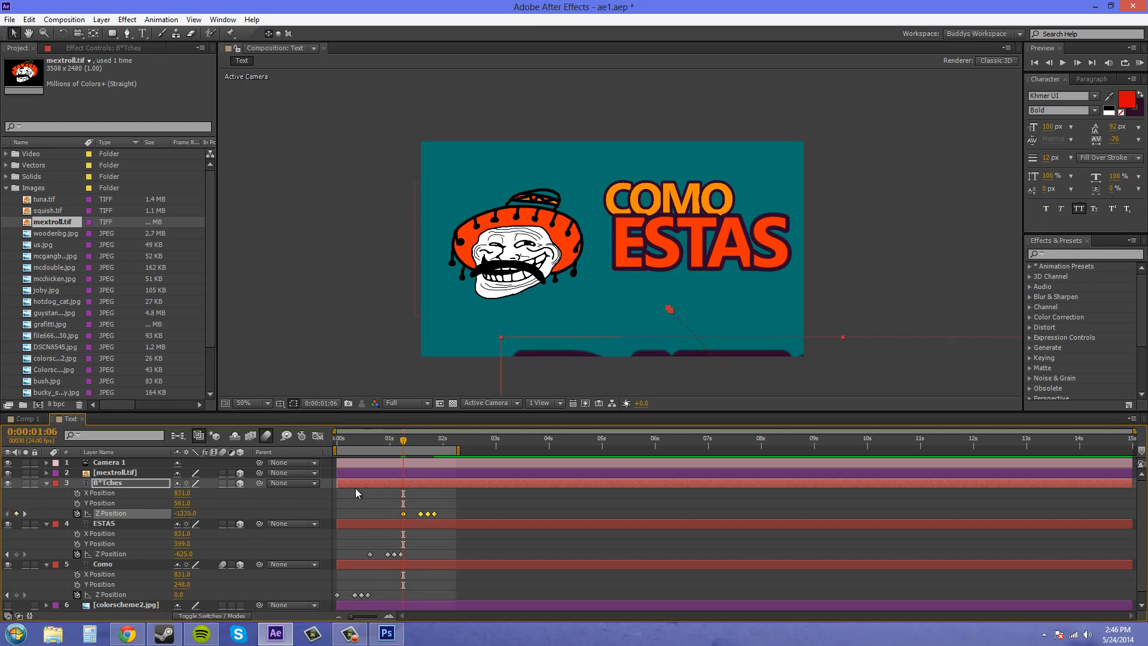
{"action": "left_click_drag", "start_coordinate": [186, 513], "coordinate": [141, 513]}
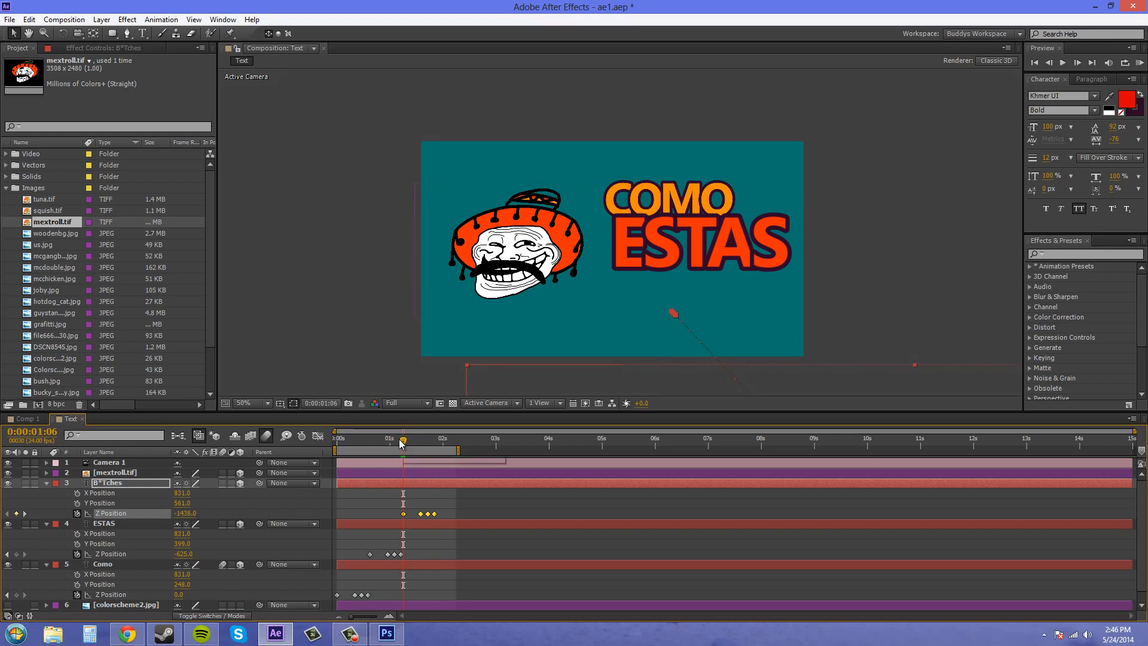
Step: Check the ESTAS keyframes at 0:00:01:05 and 0:00:00:15, and undo the B*Tches paste and the ESTAS Z Position changes
{"action": "mouse_move", "coordinate": [399, 442]}
{"action": "left_mouse_down"}
{"action": "mouse_move", "coordinate": [385, 445]}
{"action": "mouse_move", "coordinate": [401, 446]}
{"action": "left_mouse_up"}
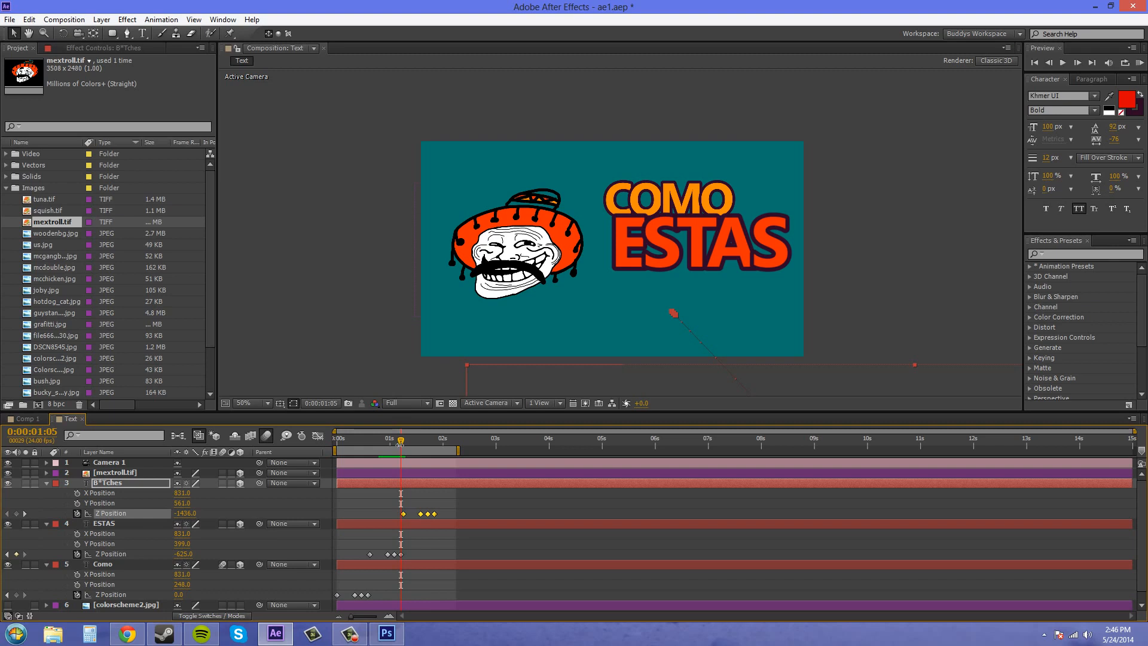
{"action": "left_click", "coordinate": [134, 555]}
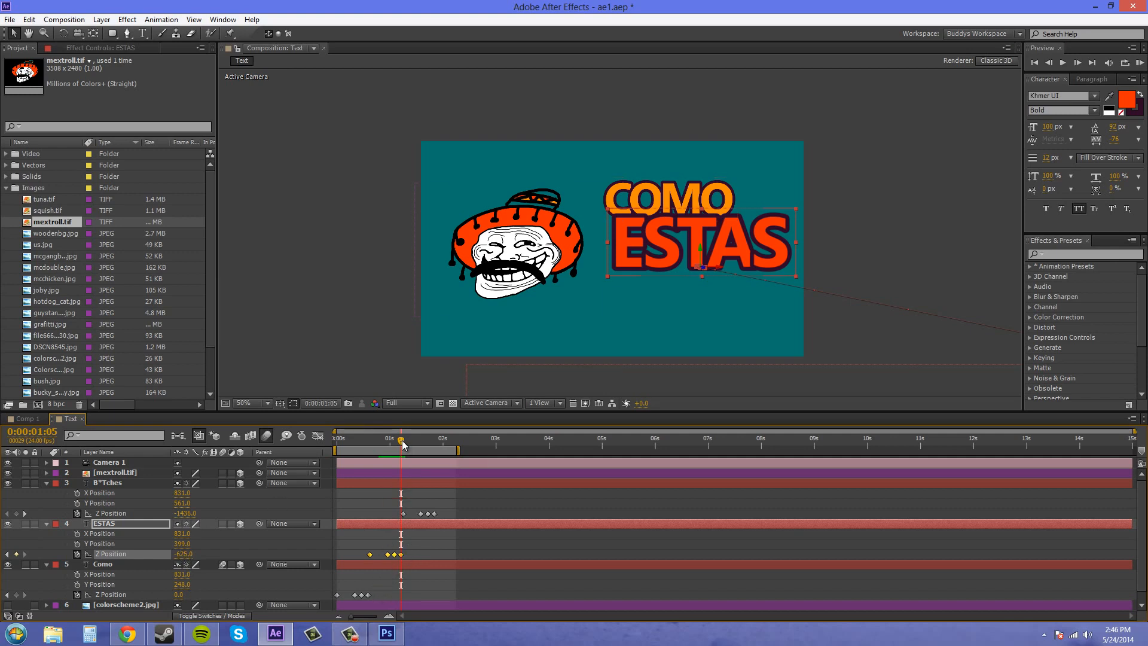
{"action": "left_click_drag", "start_coordinate": [400, 443], "coordinate": [371, 449]}
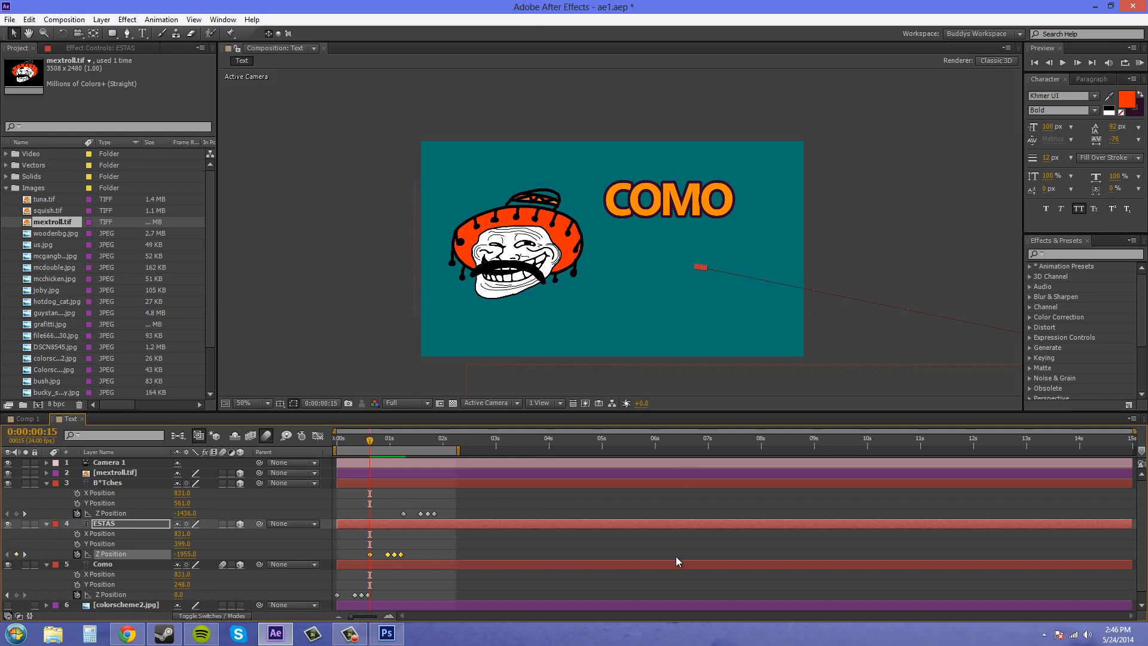
{"action": "key", "text": "space"}
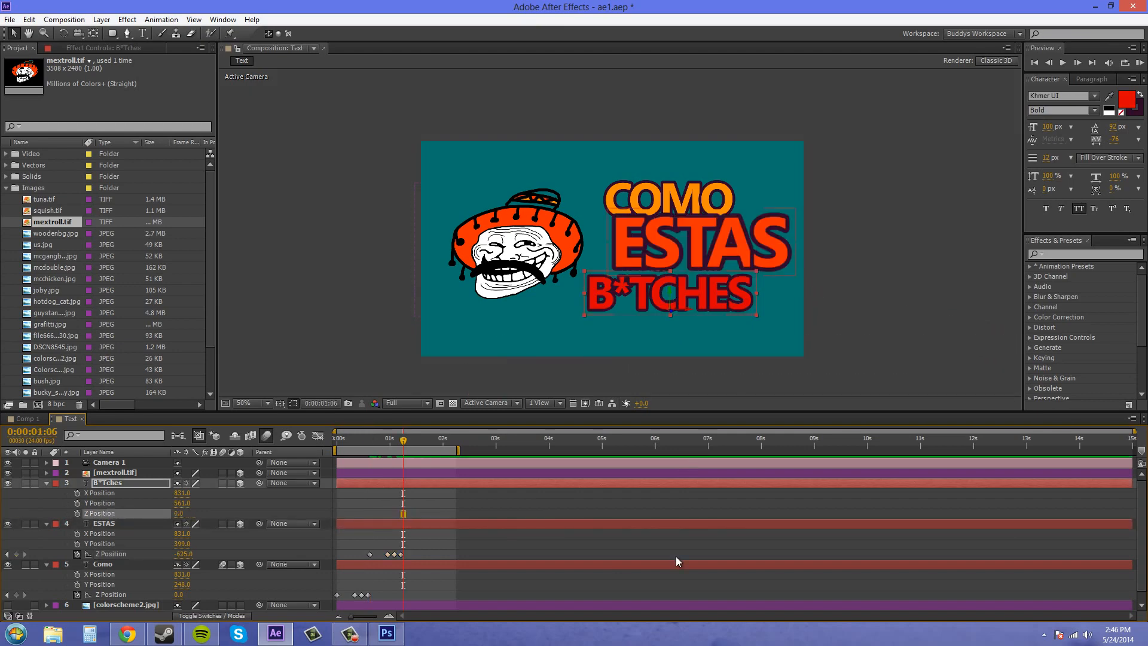
{"action": "left_click", "coordinate": [676, 557]}
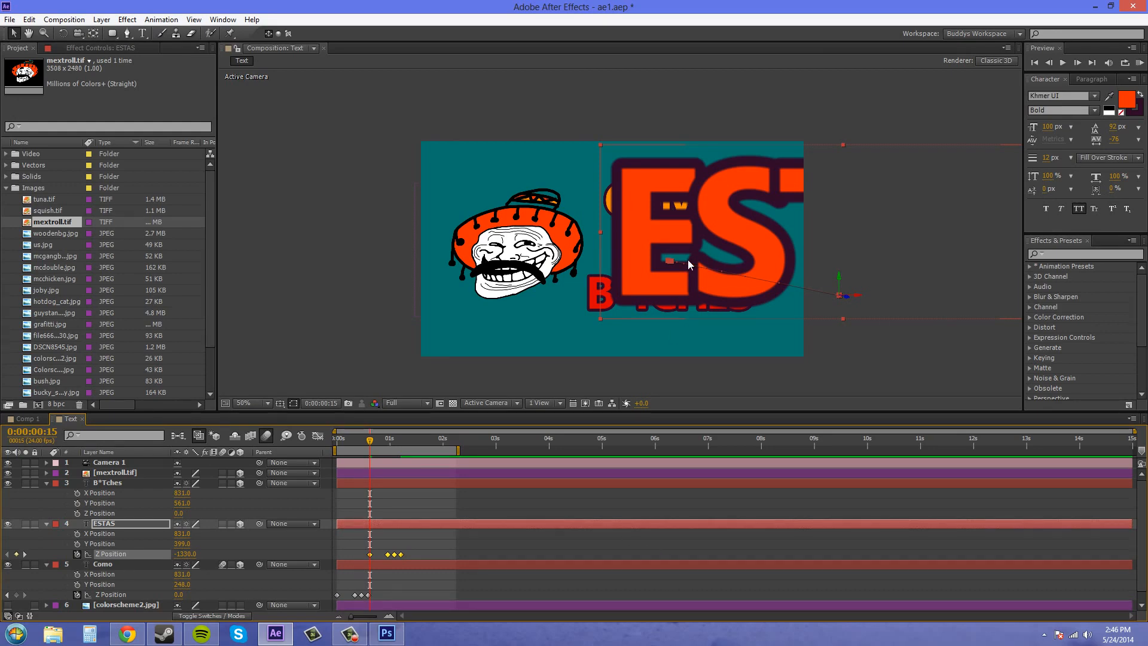
Step: Set only the first ESTAS Z Position keyframe, at 0:00:00:15, to -1800
{"action": "left_click", "coordinate": [406, 544]}
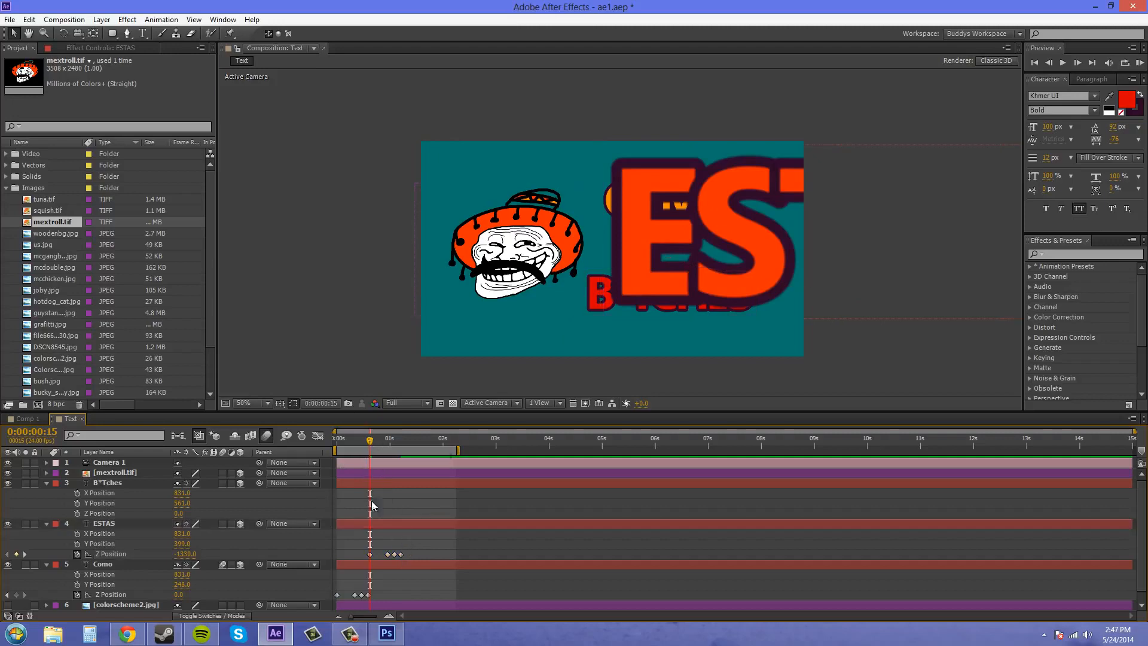
{"action": "left_click", "coordinate": [369, 555]}
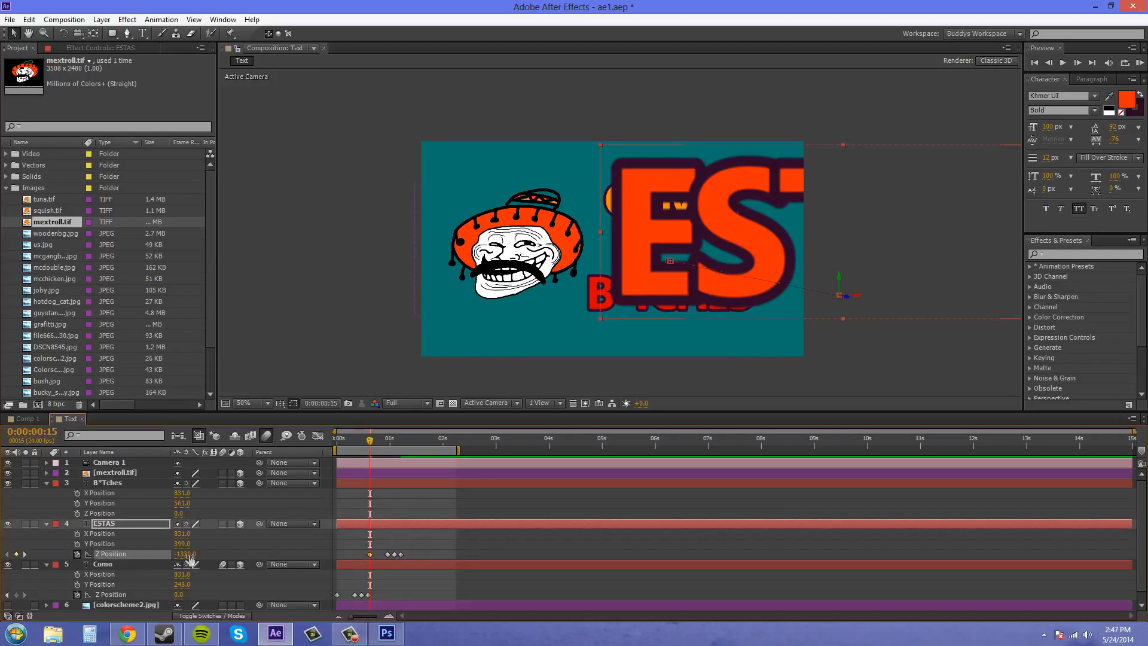
{"action": "left_click_drag", "start_coordinate": [185, 553], "coordinate": [158, 553]}
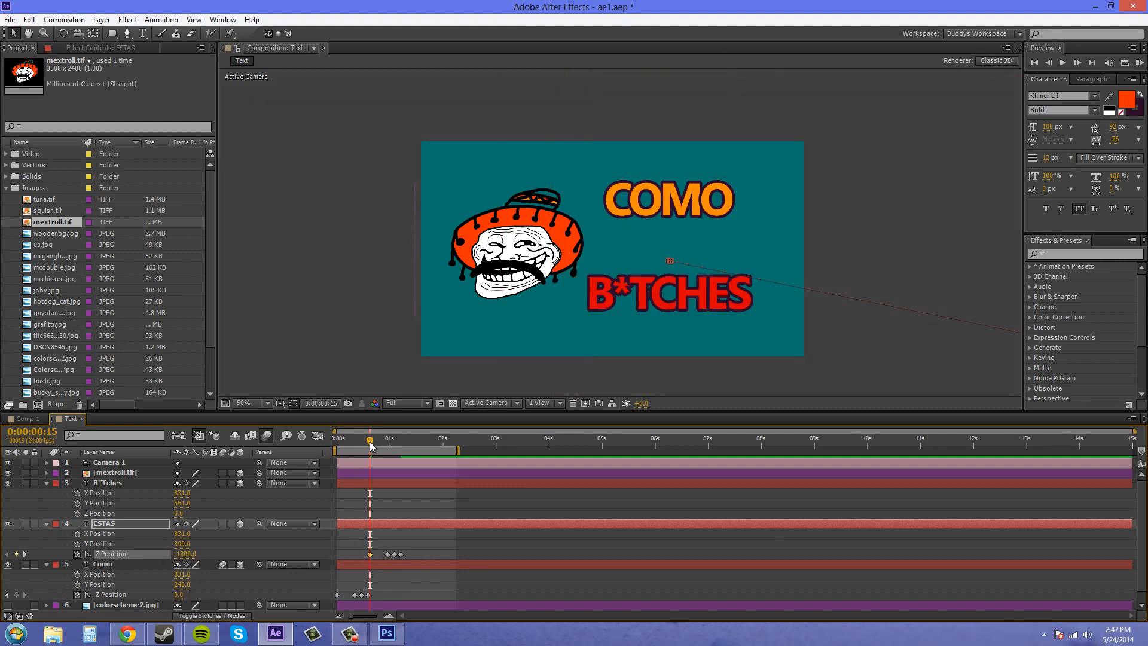
Step: Copy all four ESTAS Z Position keyframes and paste them onto the B*Tches layer's Z Position at 0:00:01:06
{"action": "left_click_drag", "start_coordinate": [371, 442], "coordinate": [403, 451]}
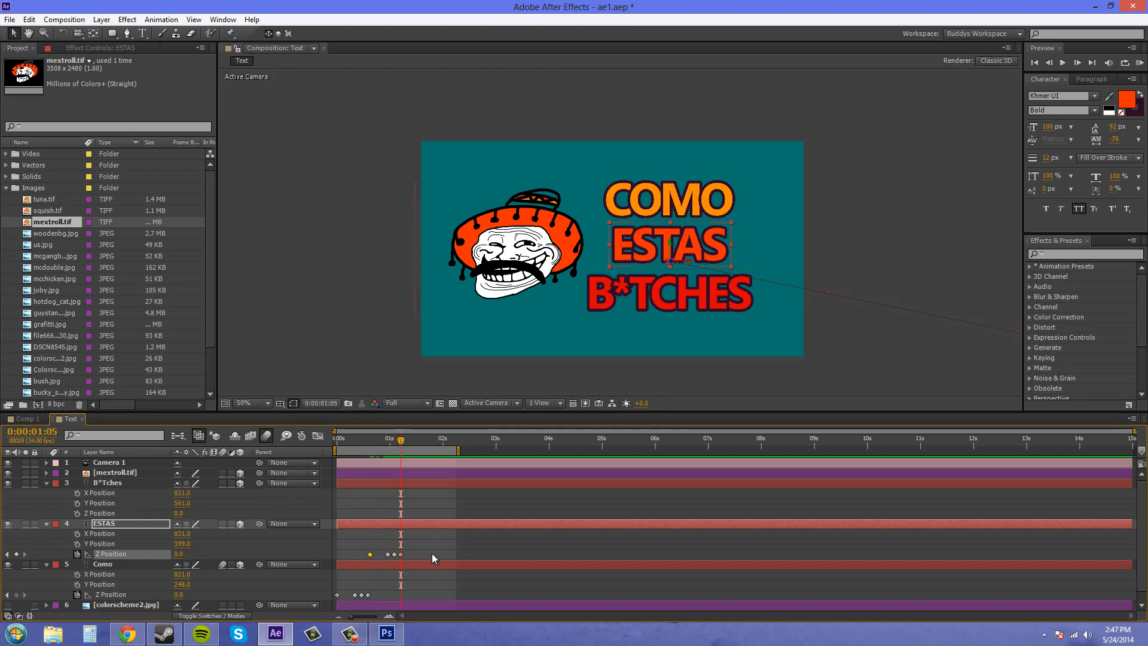
{"action": "left_click_drag", "start_coordinate": [435, 551], "coordinate": [347, 562]}
{"action": "key", "text": "Page_Down"}
{"action": "left_click", "coordinate": [114, 514]}
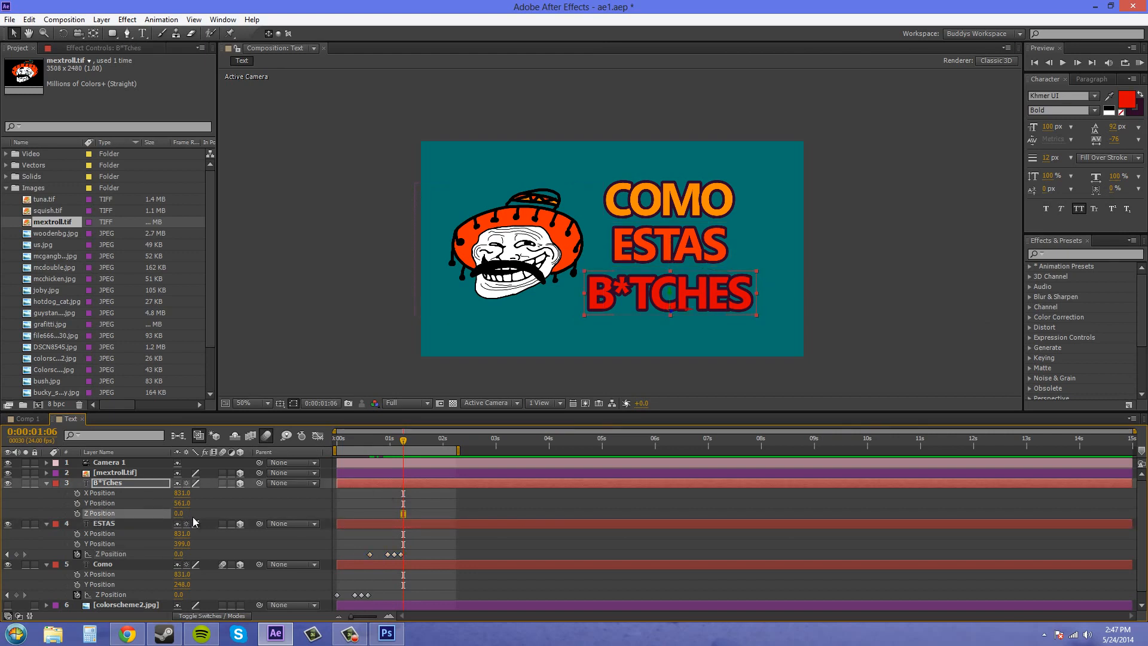
{"action": "key", "text": "ctrl+v"}
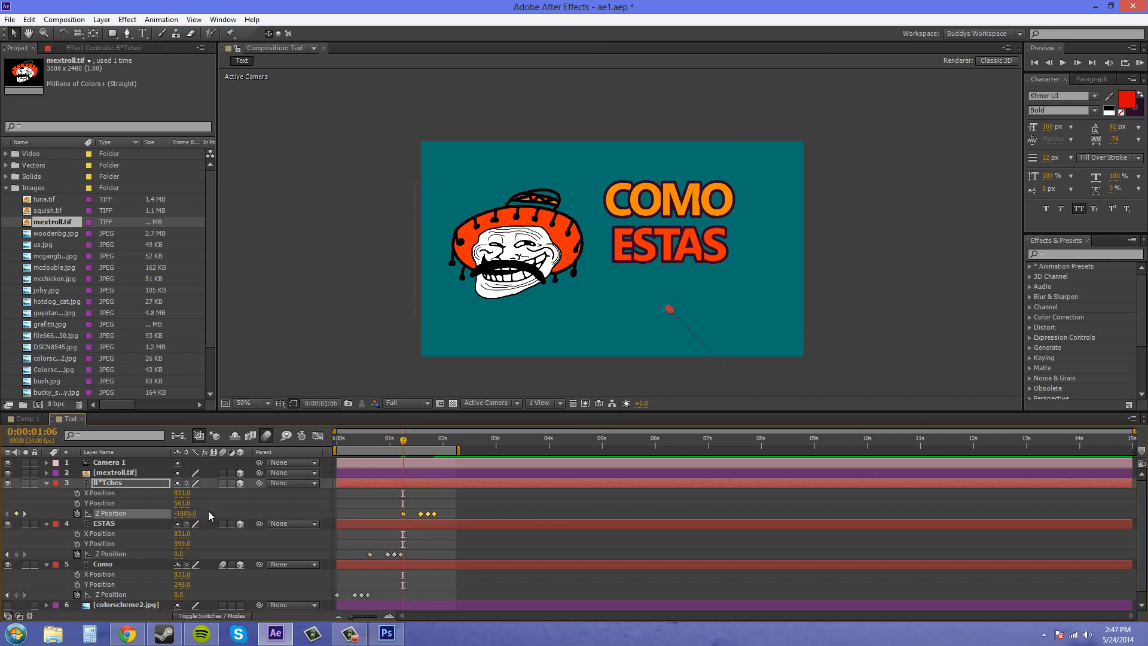
Step: Preview the three words flying in from the start of the composition
{"action": "left_click_drag", "start_coordinate": [405, 442], "coordinate": [310, 447]}
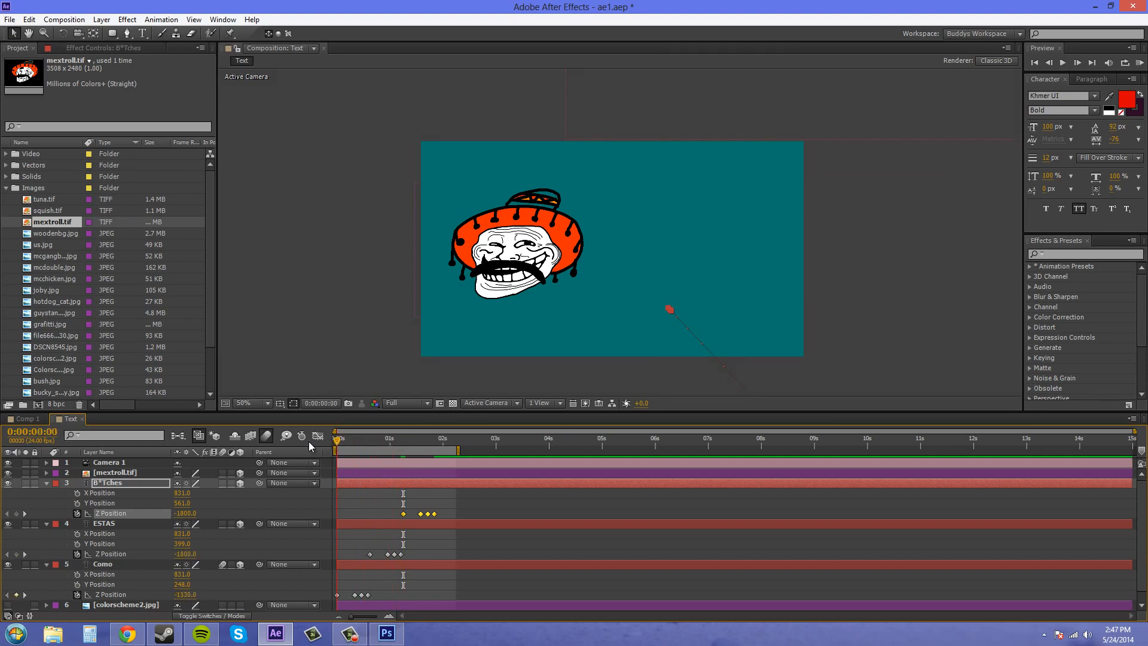
{"action": "left_click", "coordinate": [1140, 62]}
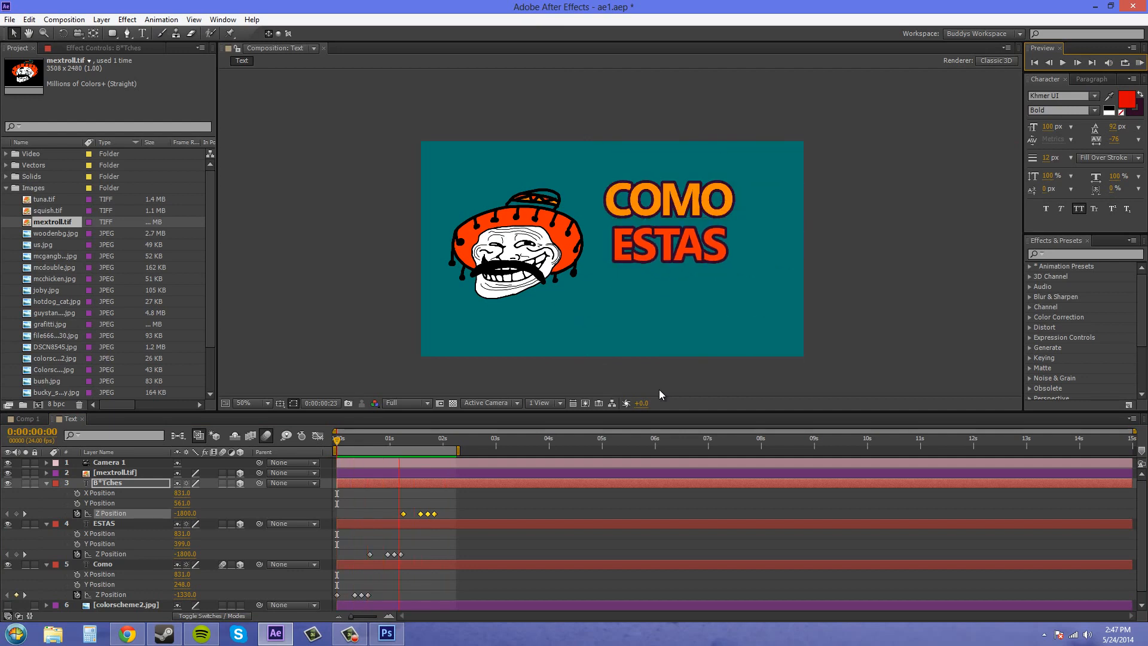
{"action": "left_click", "coordinate": [1140, 63]}
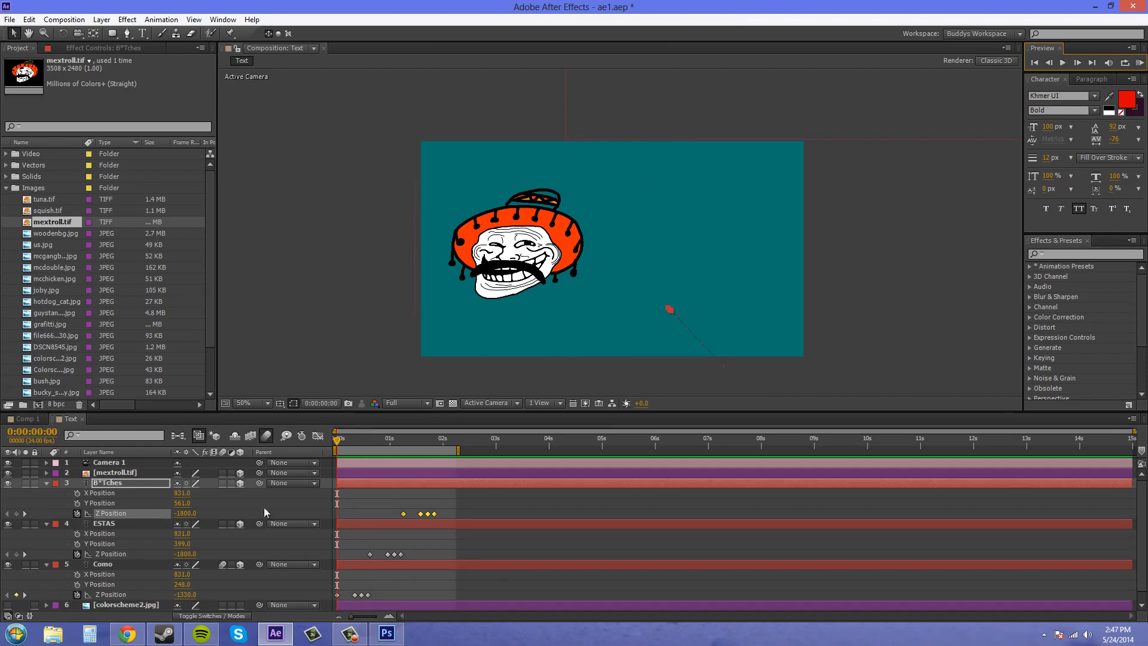
Step: Enable motion blur for the ESTAS and B*Tches layers, and extend the work area to about 3 seconds
{"action": "left_click", "coordinate": [223, 524]}
{"action": "left_click", "coordinate": [223, 484]}
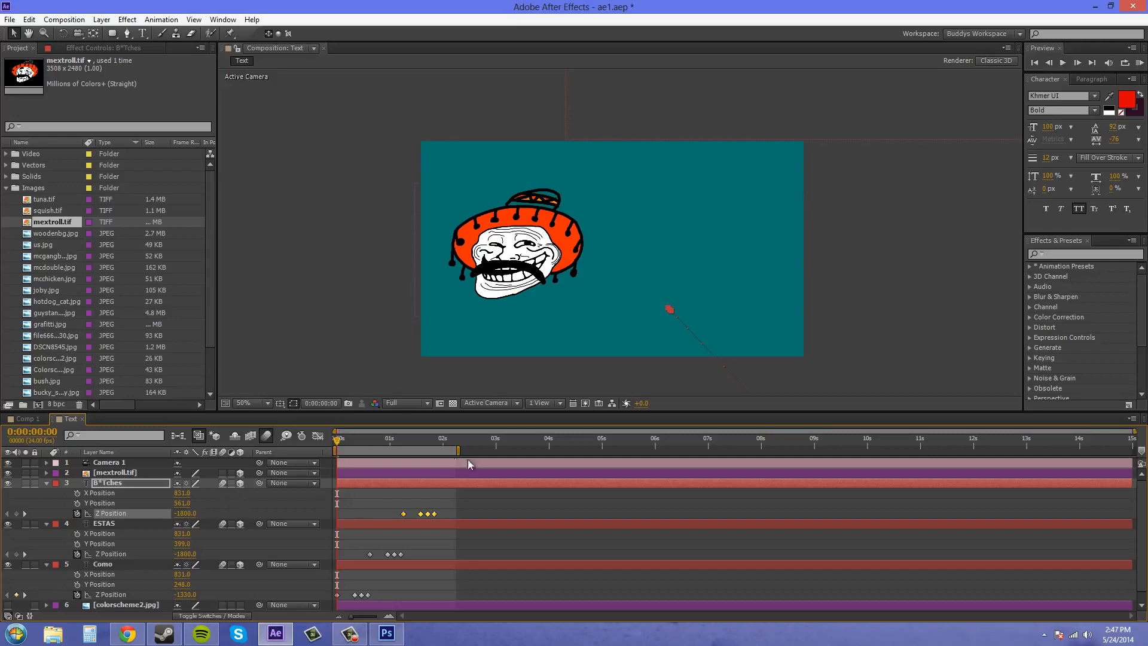
{"action": "left_click_drag", "start_coordinate": [460, 451], "coordinate": [500, 451]}
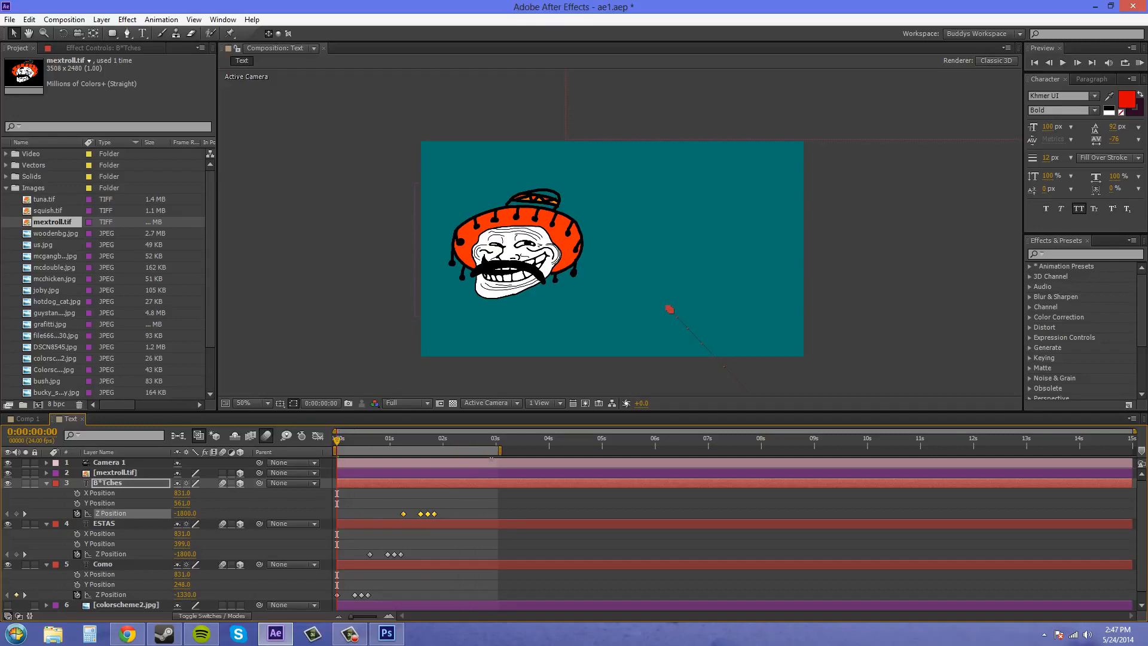
Step: Copy all four Z Position keyframes of the B*Tches layer
{"action": "right_click", "coordinate": [435, 513]}
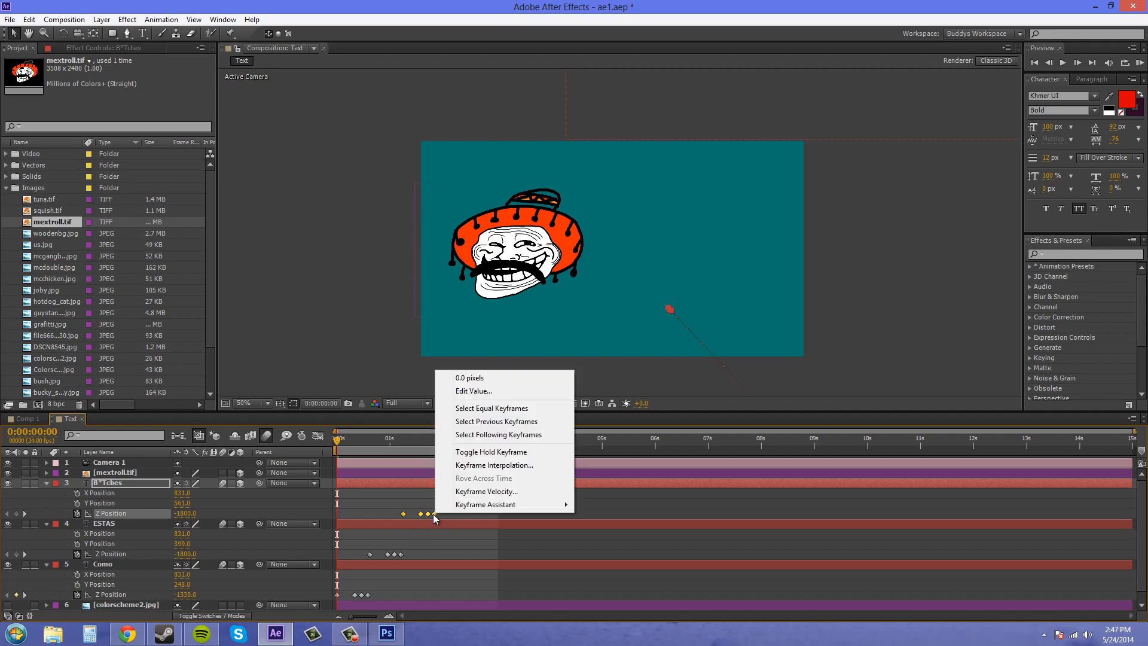
{"action": "left_click", "coordinate": [450, 513]}
{"action": "left_click_drag", "start_coordinate": [450, 513], "coordinate": [398, 517]}
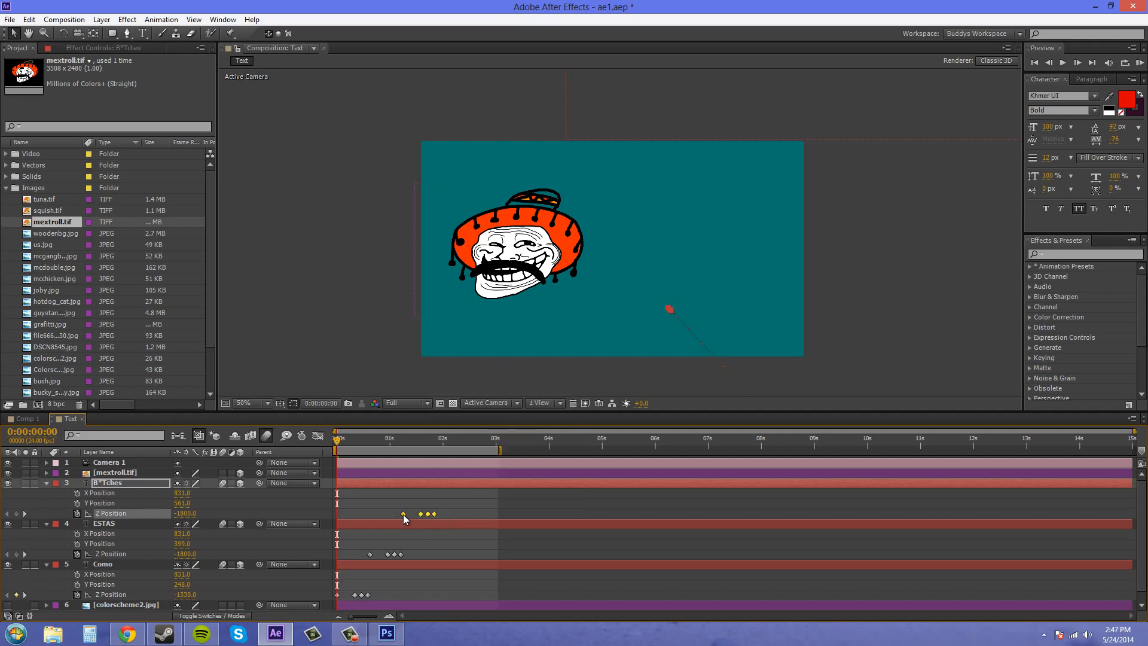
{"action": "left_click", "coordinate": [29, 20]}
{"action": "left_click", "coordinate": [53, 87]}
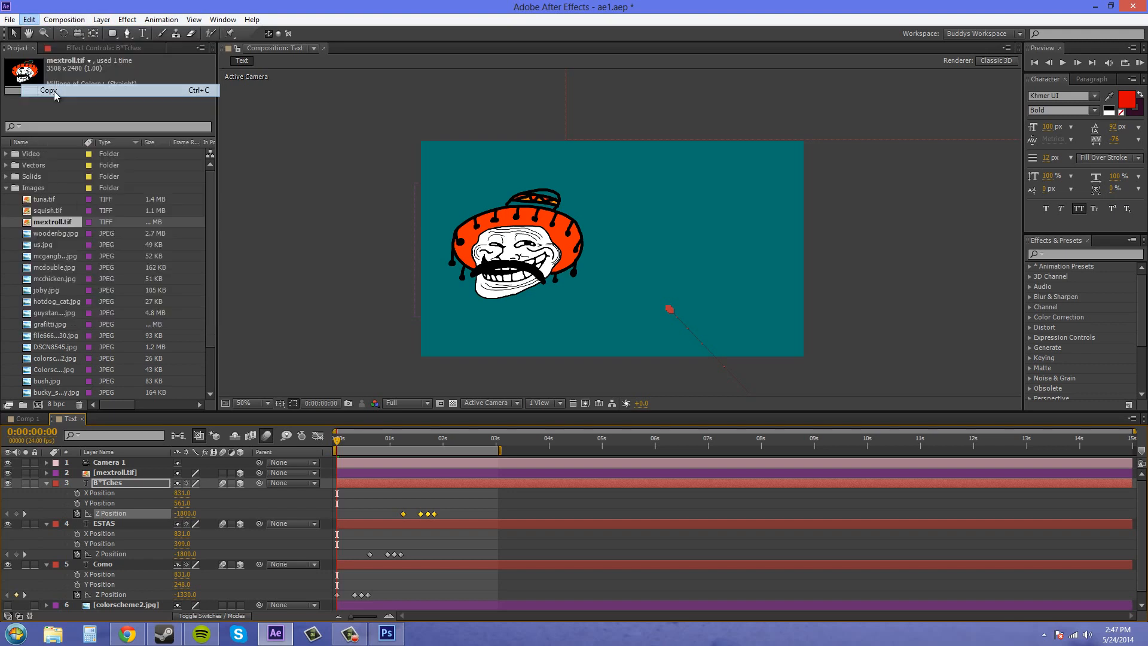
Step: Move the current time to 0:00:01:21 and copy all four Como Z Position keyframes
{"action": "left_click_drag", "start_coordinate": [444, 447], "coordinate": [439, 449]}
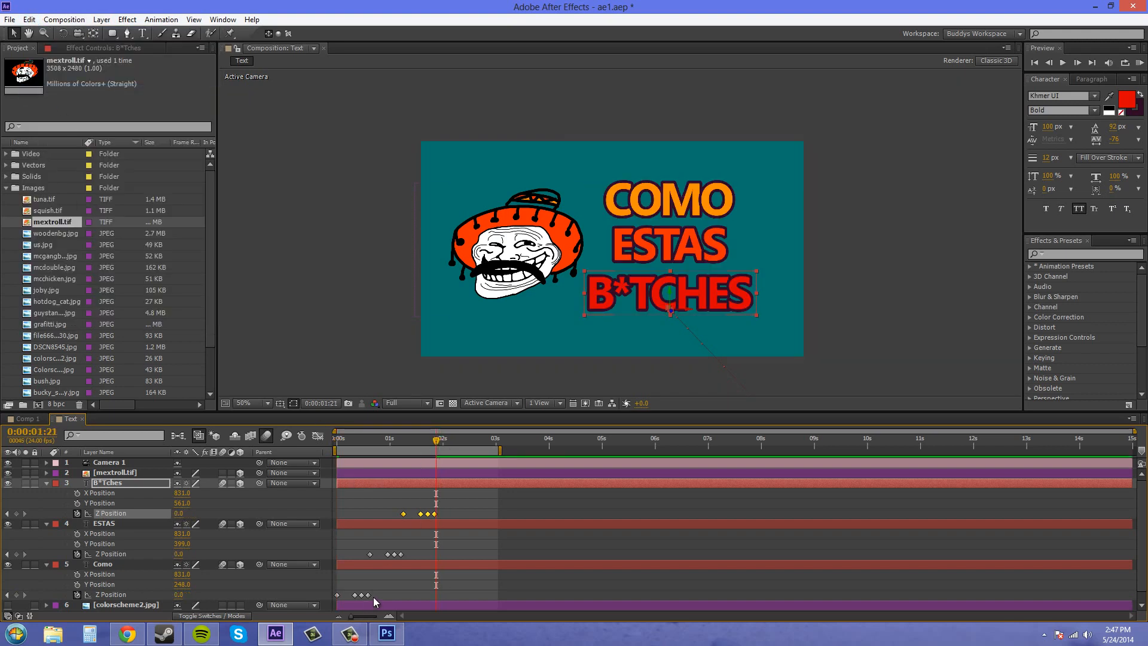
{"action": "left_click_drag", "start_coordinate": [374, 597], "coordinate": [333, 596]}
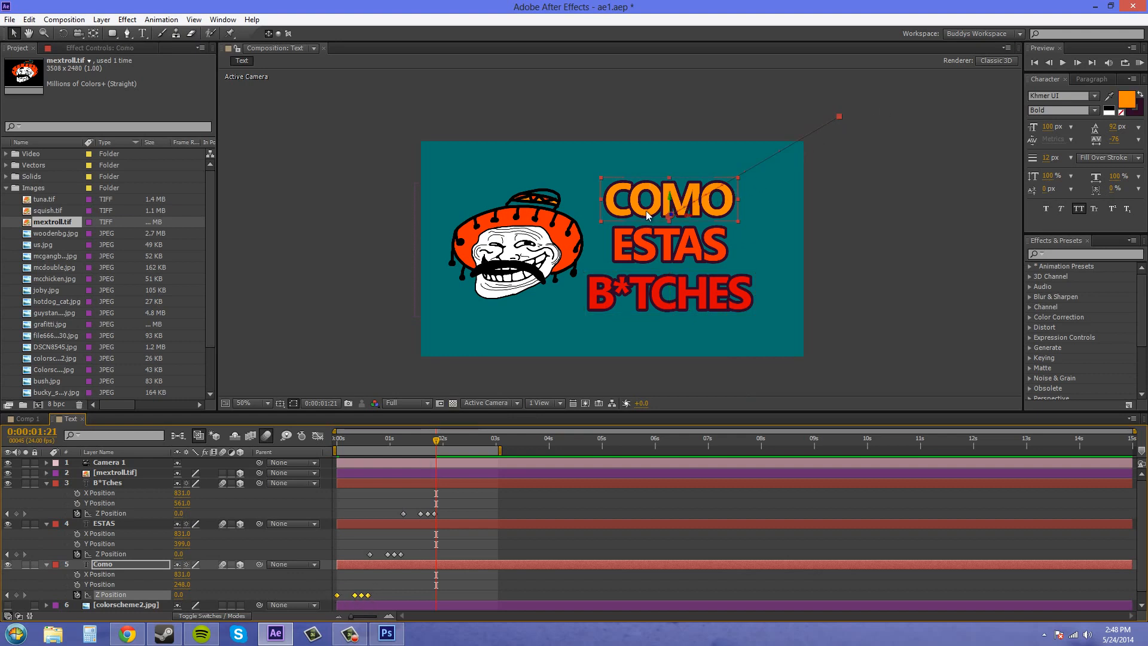
{"action": "right_click", "coordinate": [369, 595]}
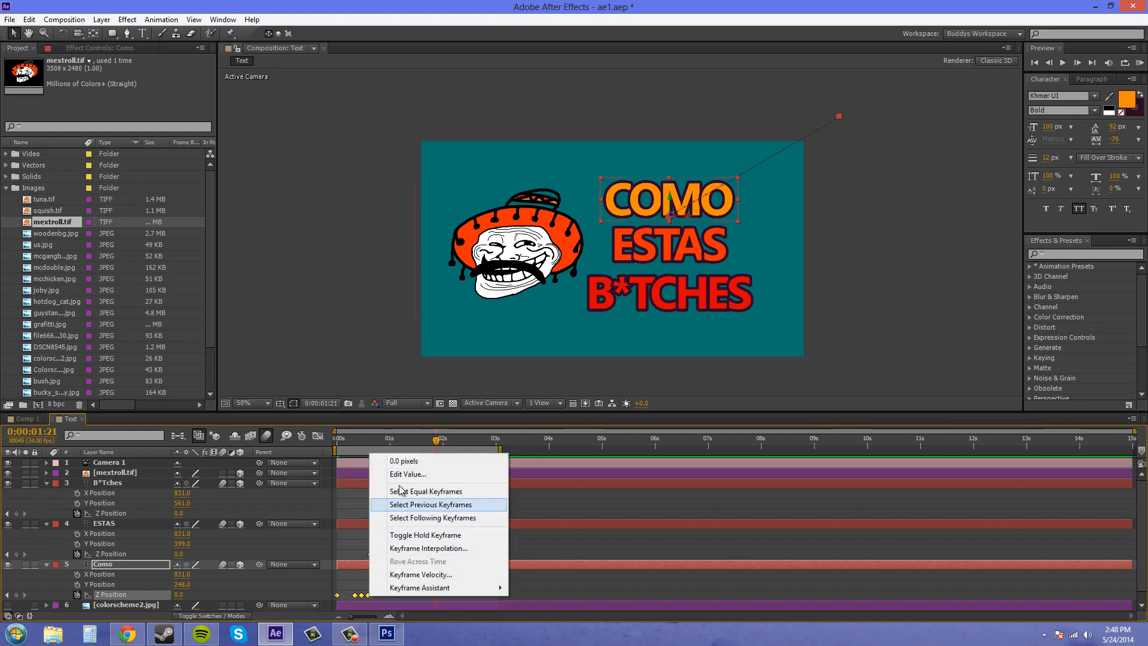
{"action": "left_click", "coordinate": [30, 20]}
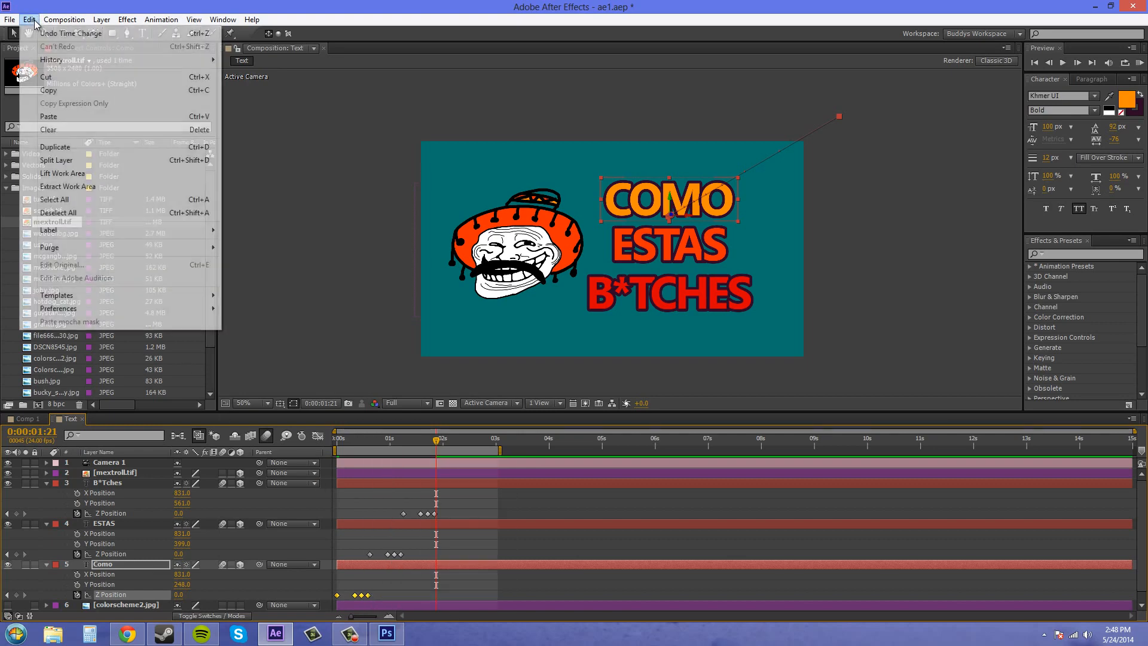
{"action": "left_click", "coordinate": [62, 91]}
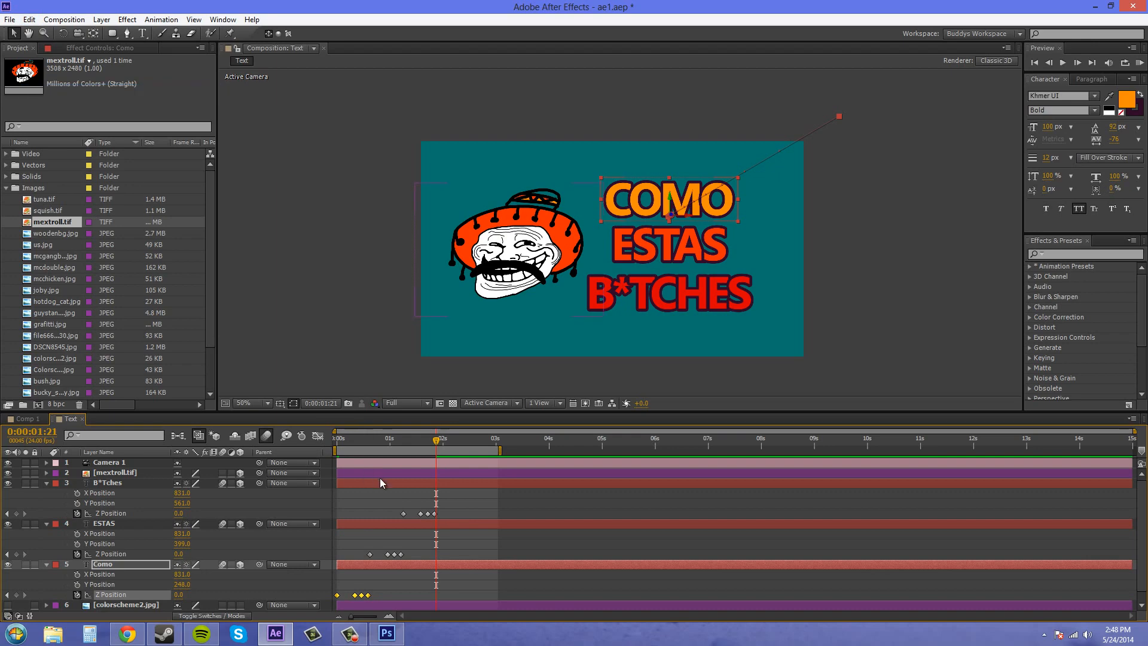
Step: Paste the copied Z Position keyframes onto the mextroll.tif layer at 0:00:01:21
{"action": "left_click", "coordinate": [106, 476]}
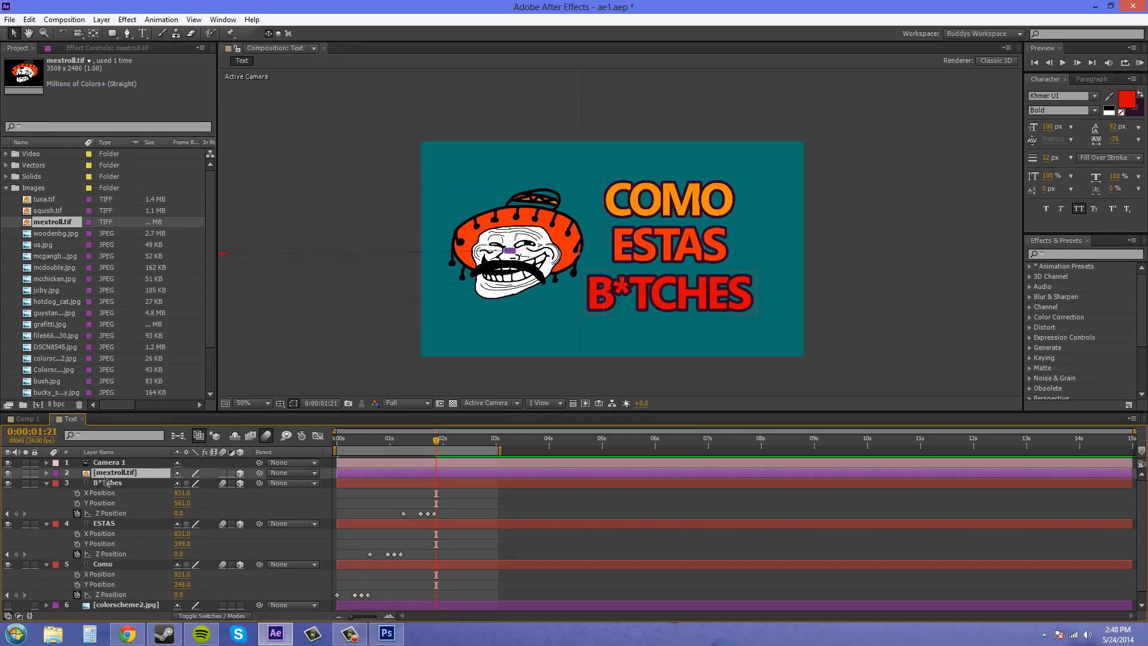
{"action": "key", "text": "ctrl+v"}
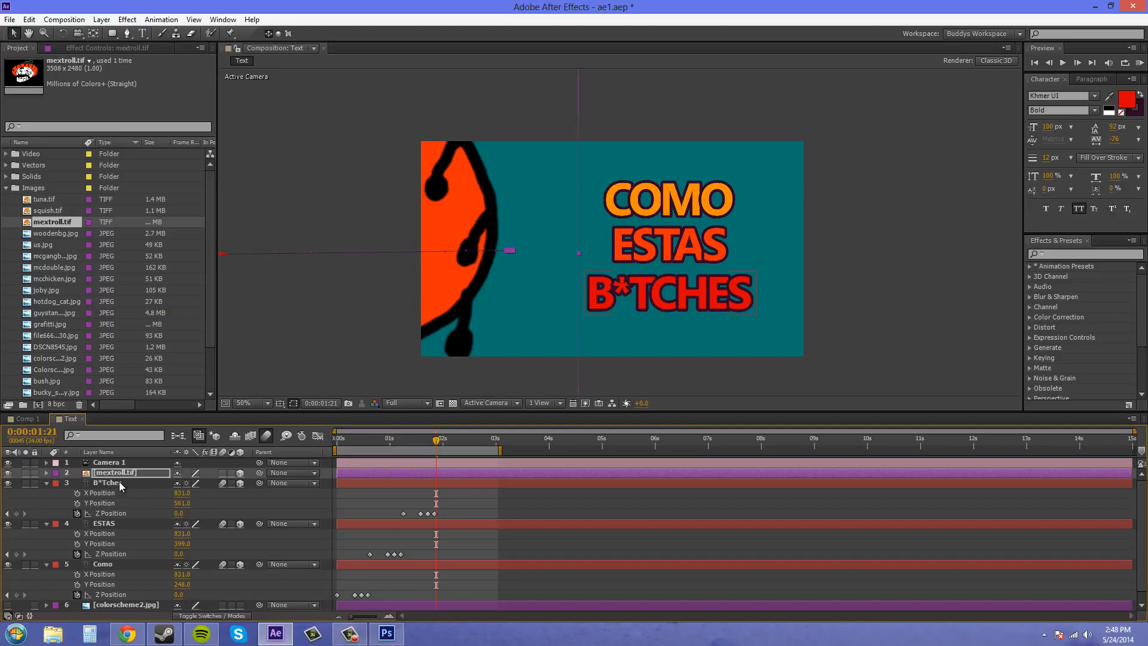
{"action": "left_click", "coordinate": [116, 476]}
Step: Set the first Z Position keyframe of the mextroll.tif layer to about -1931 so the image starts out of view
{"action": "left_click", "coordinate": [47, 472]}
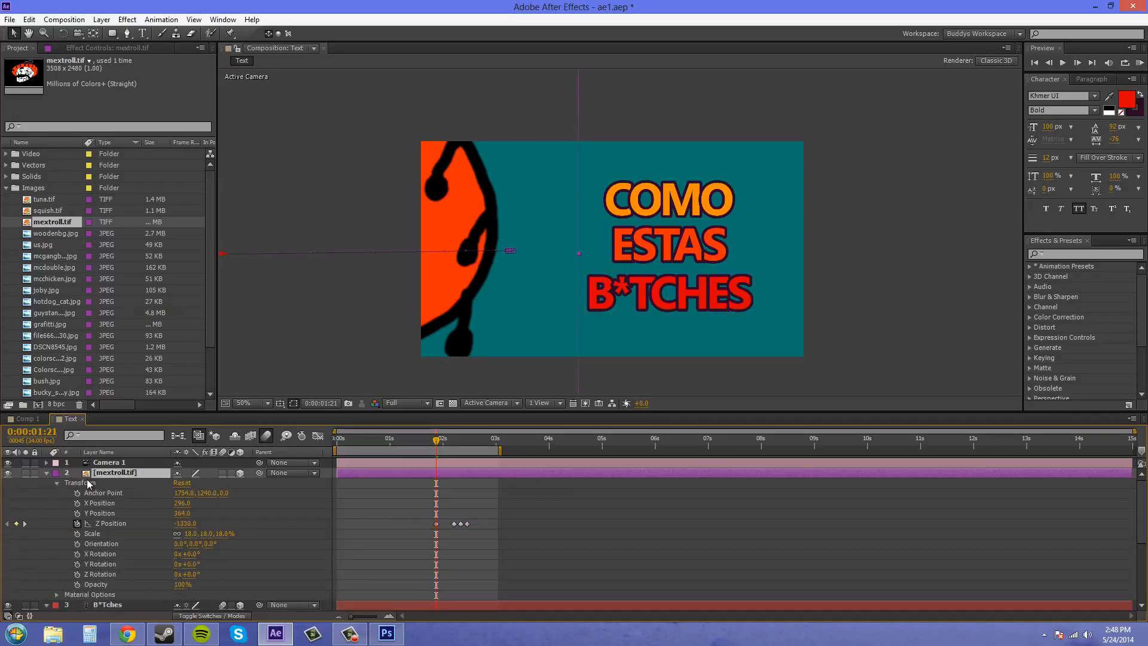
{"action": "left_click", "coordinate": [436, 524]}
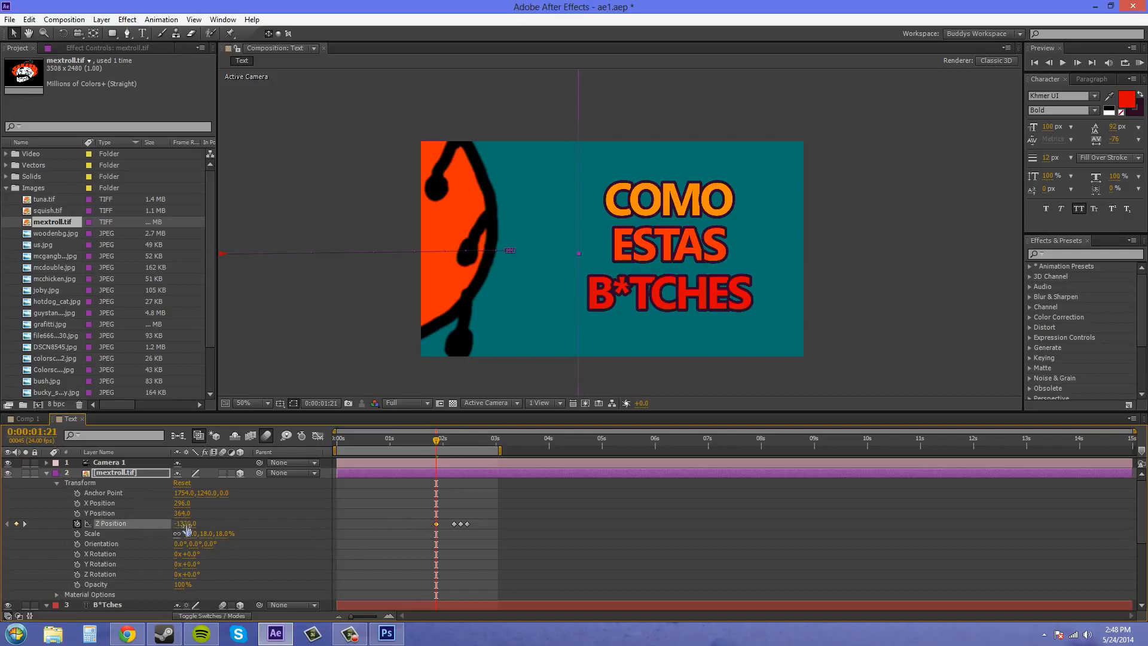
{"action": "left_click_drag", "start_coordinate": [188, 524], "coordinate": [17, 523]}
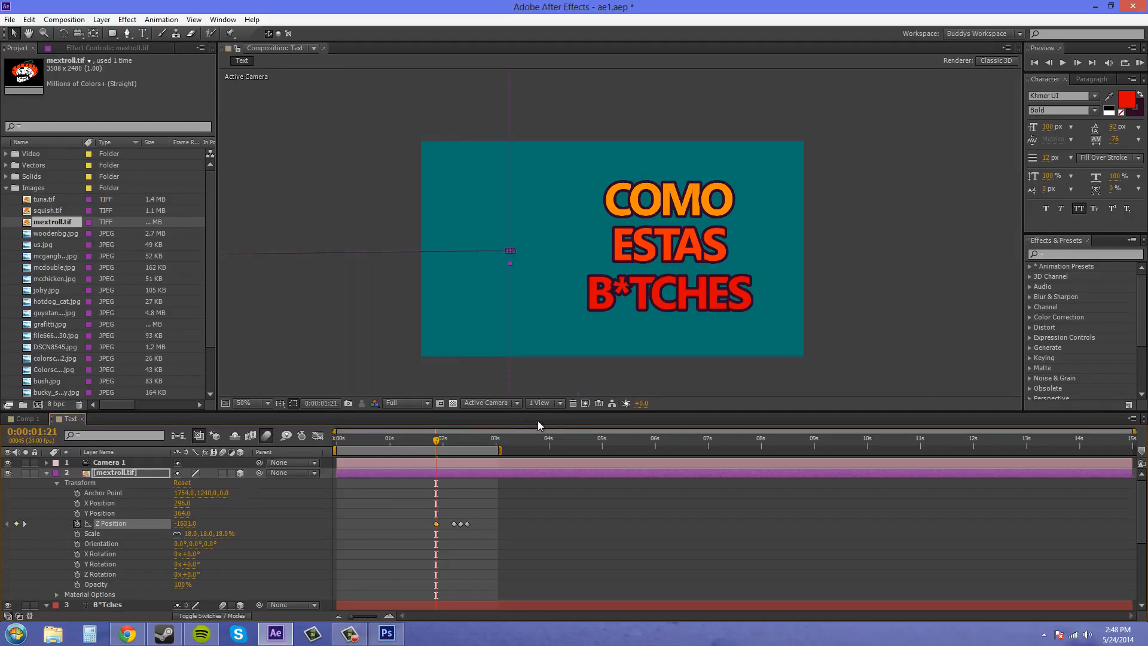
Step: Enable motion blur for the mextroll.tif layer and collapse the properties of the image and the three text layers
{"action": "left_click", "coordinate": [222, 472]}
{"action": "key", "text": "ctrl+Up"}
{"action": "left_click", "coordinate": [47, 472]}
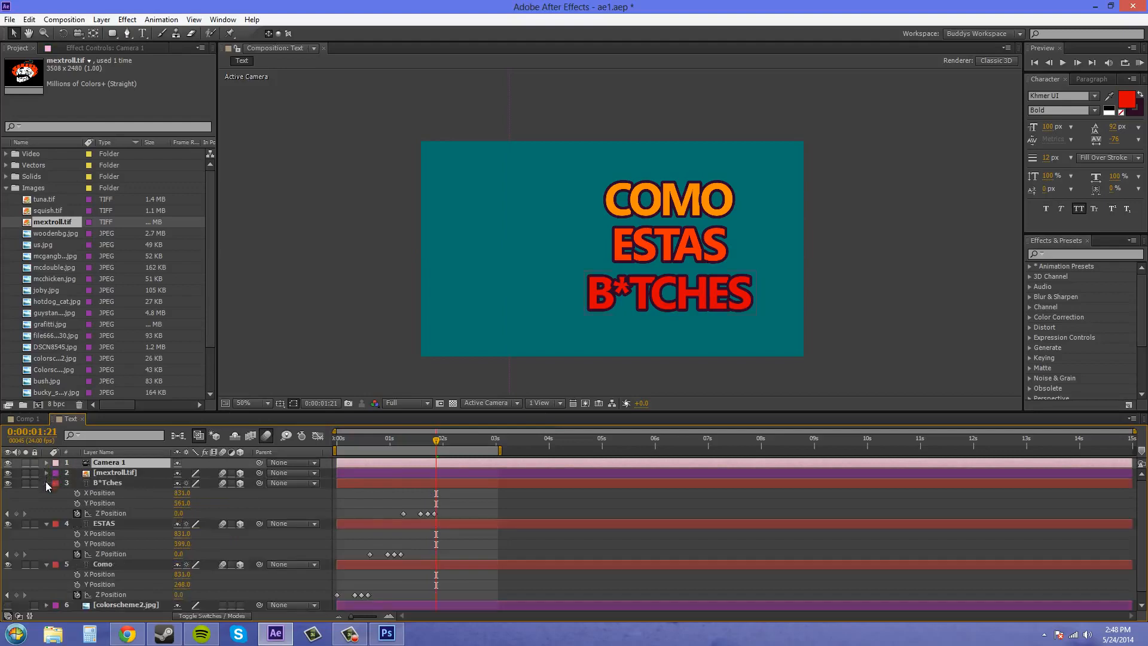
{"action": "left_click", "coordinate": [46, 482]}
{"action": "left_click", "coordinate": [46, 494]}
{"action": "left_click", "coordinate": [47, 503]}
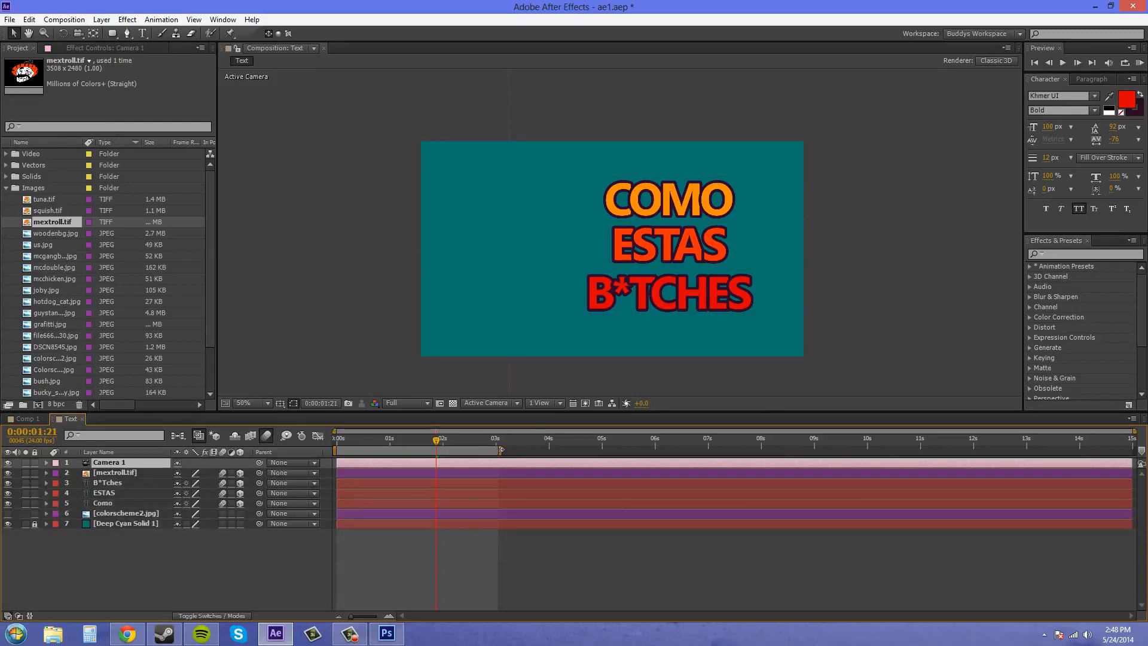
Step: Run a RAM preview of the work area to check the image and text fly-in animation
{"action": "left_click", "coordinate": [1136, 74]}
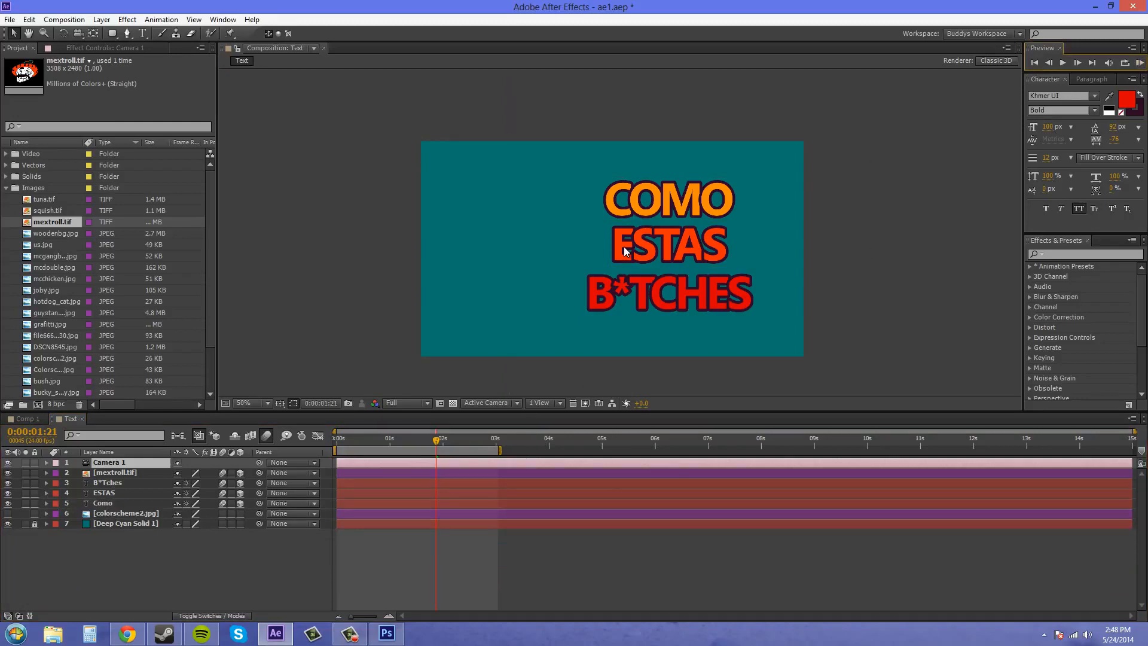